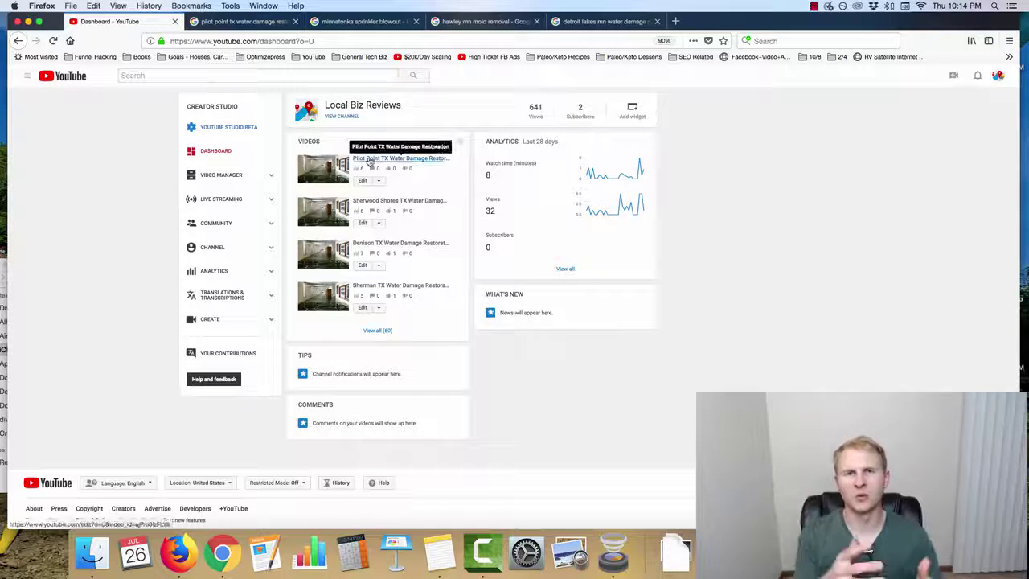
# Show the 'pilot point tx water damage restoration' Google results with the channel's video under Videos.
pyautogui.click(258, 22)
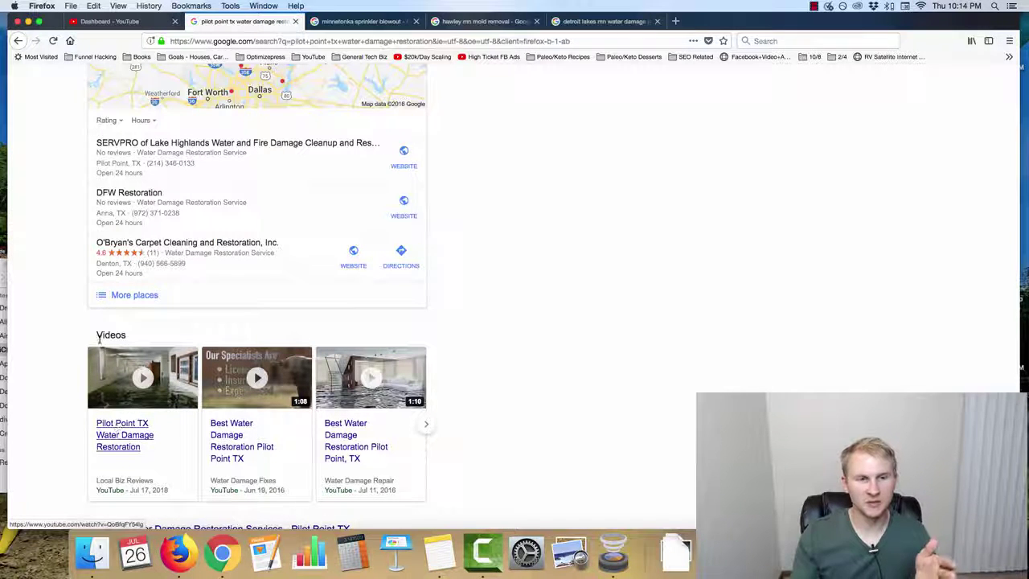
# Show the 'minnetonka sprinkler blowout' results and highlight the query and Lush Irrigation snippet.
pyautogui.scroll(2, 95, 344)
pyautogui.scroll(5, 96, 344)
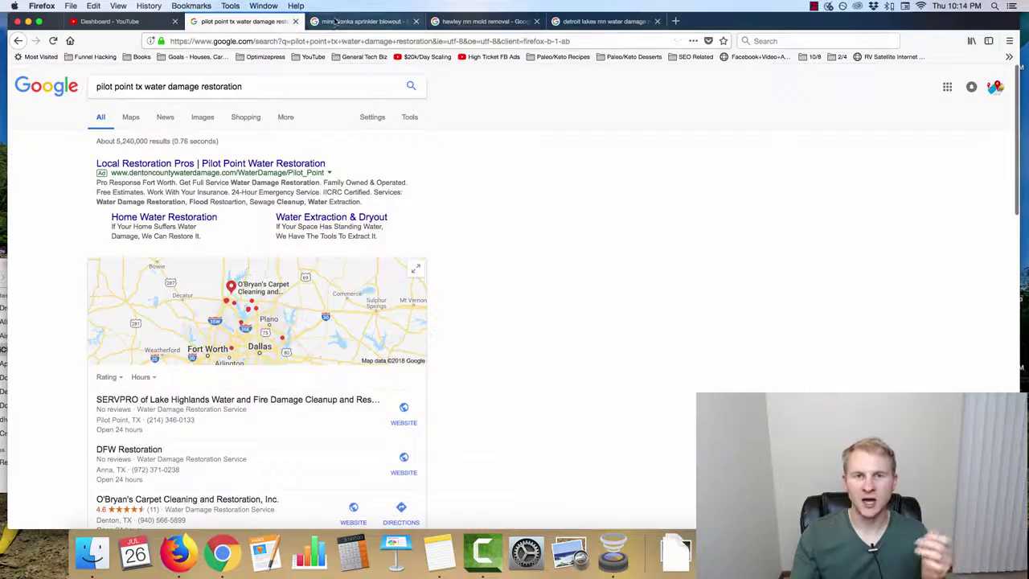
pyautogui.click(346, 20)
pyautogui.moveTo(111, 86); pyautogui.dragTo(261, 86)
pyautogui.moveTo(163, 321)
pyautogui.mouseDown()
pyautogui.moveTo(260, 321)
pyautogui.moveTo(168, 314)
pyautogui.mouseUp()
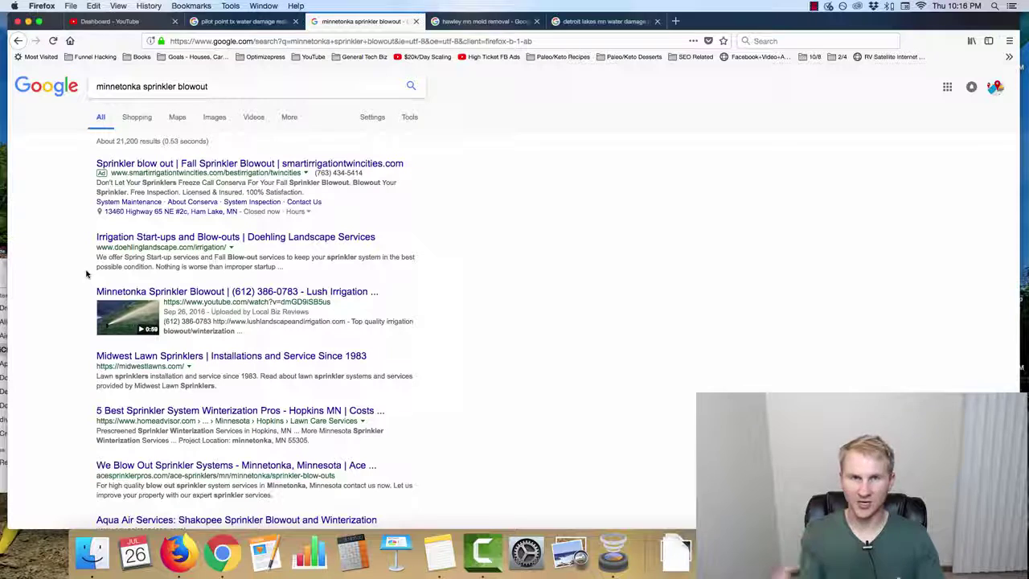
pyautogui.moveTo(97, 86); pyautogui.dragTo(225, 85)
pyautogui.click(225, 85)
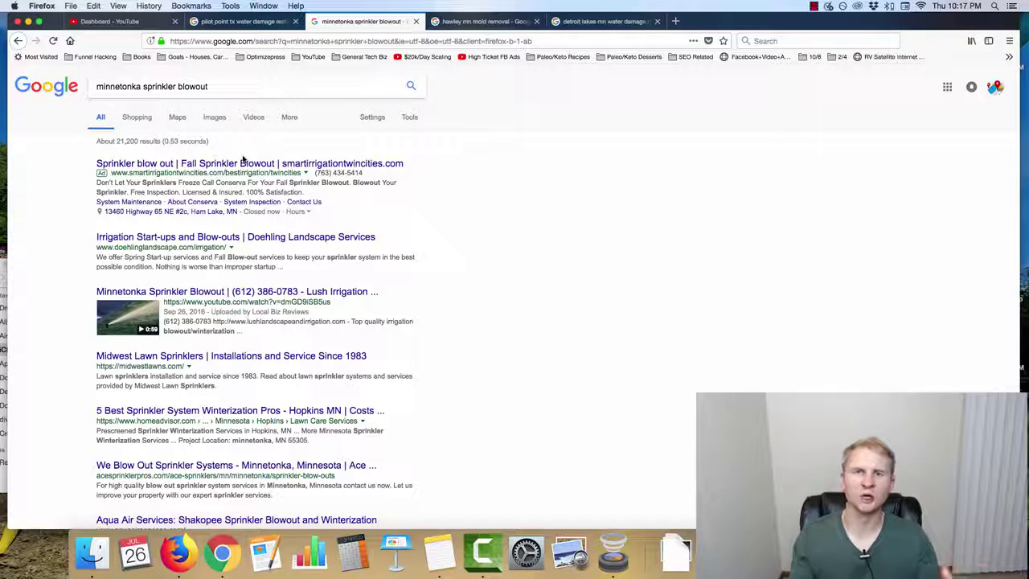
pyautogui.click(138, 86)
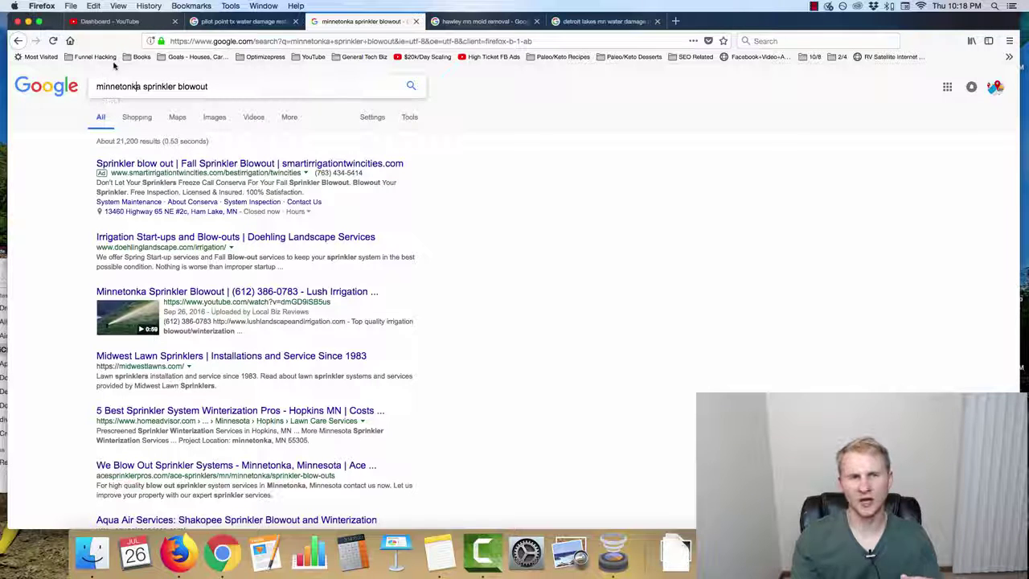
pyautogui.moveTo(122, 86); pyautogui.dragTo(244, 85)
pyautogui.click(244, 86)
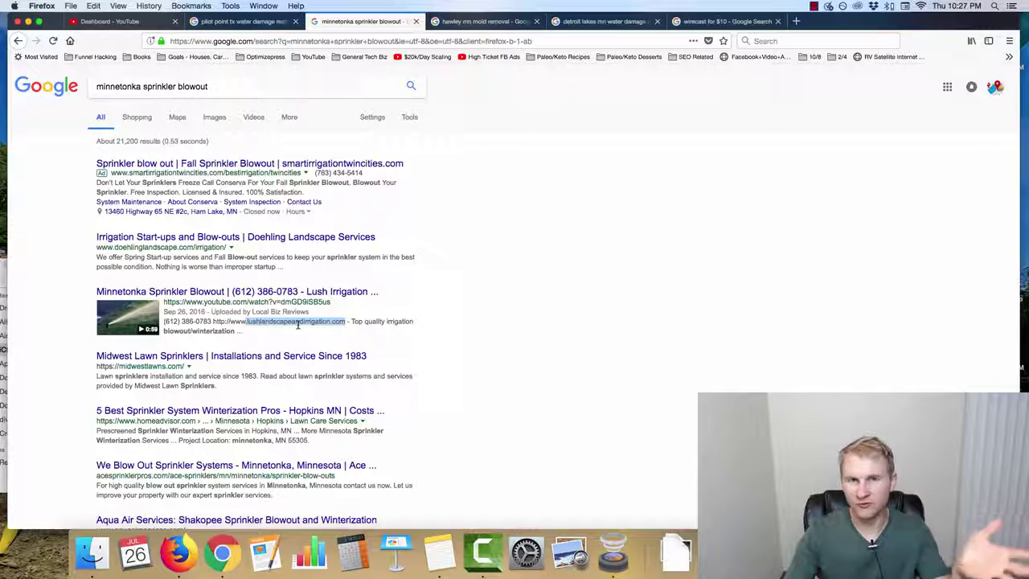
pyautogui.click(283, 322)
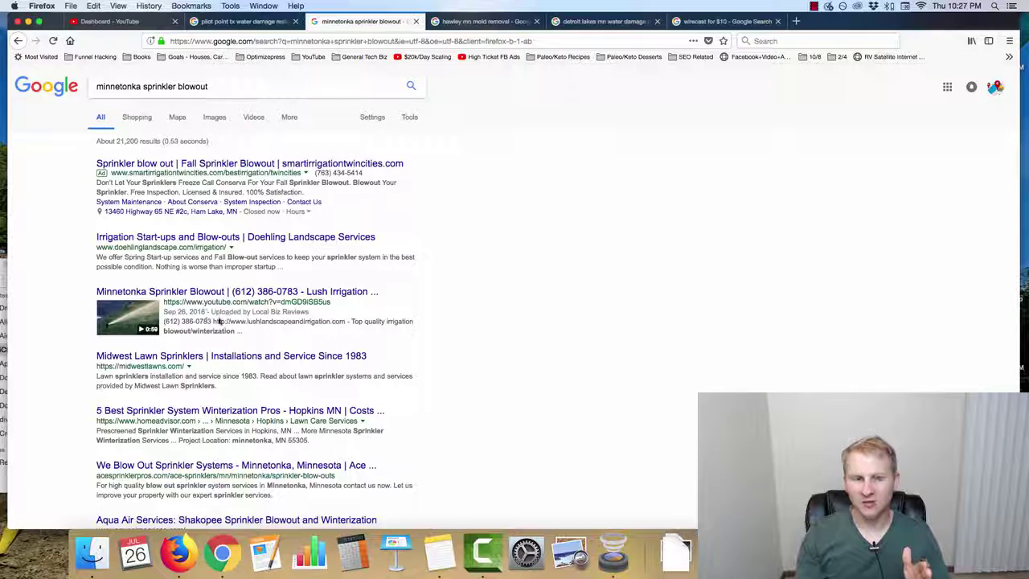
pyautogui.moveTo(206, 312); pyautogui.dragTo(162, 320)
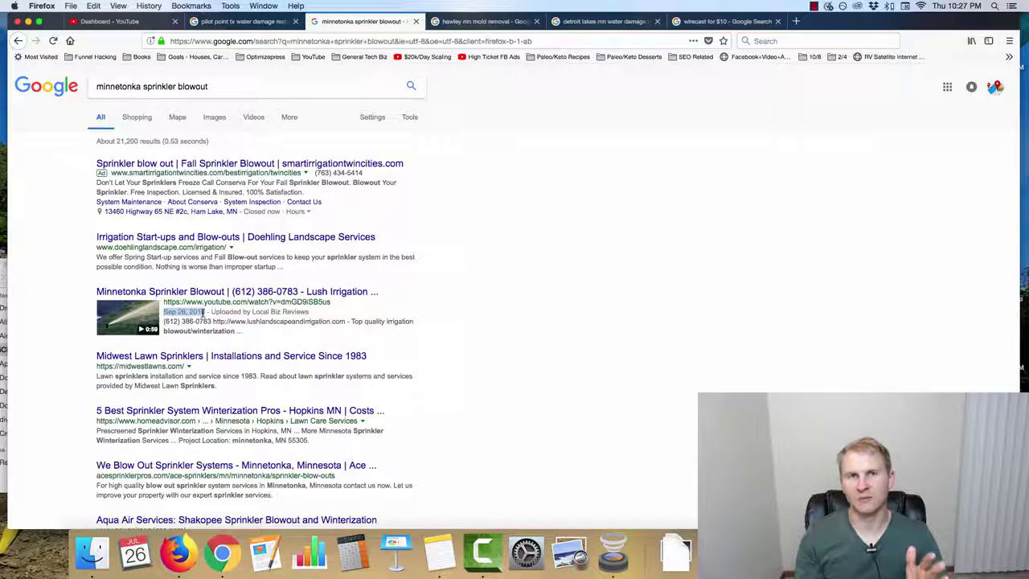
pyautogui.click(193, 314)
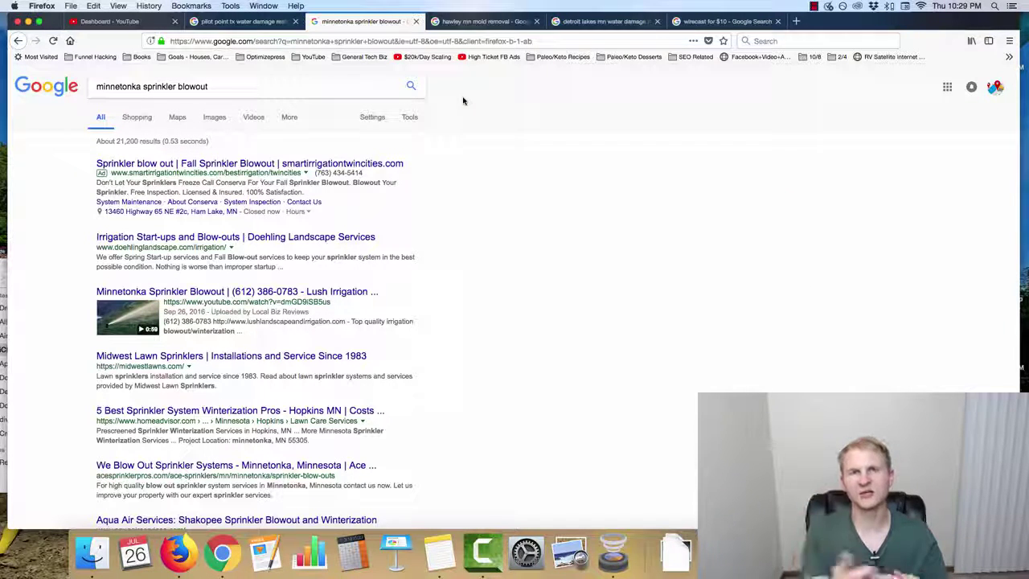
# Show the 'hawley mn mold removal' results, scrolled to the two Hawley MN videos.
pyautogui.click(499, 21)
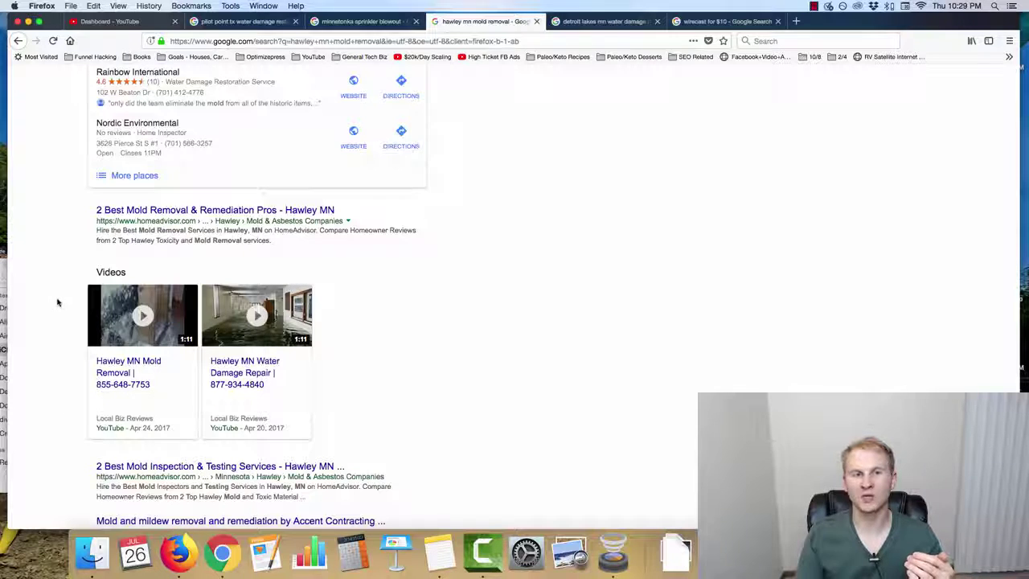
pyautogui.scroll(5, 117, 373)
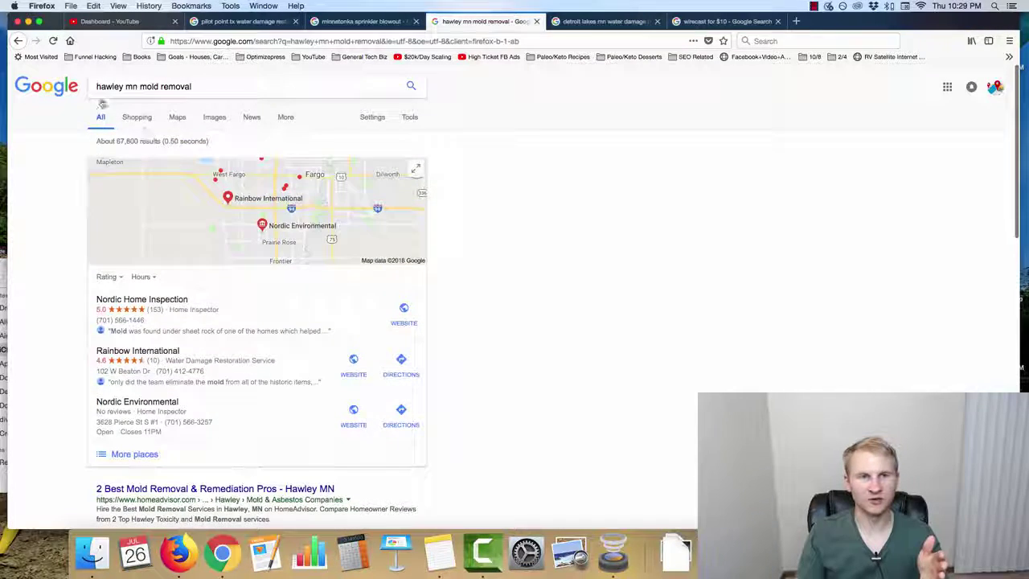
pyautogui.scroll(-5, 112, 280)
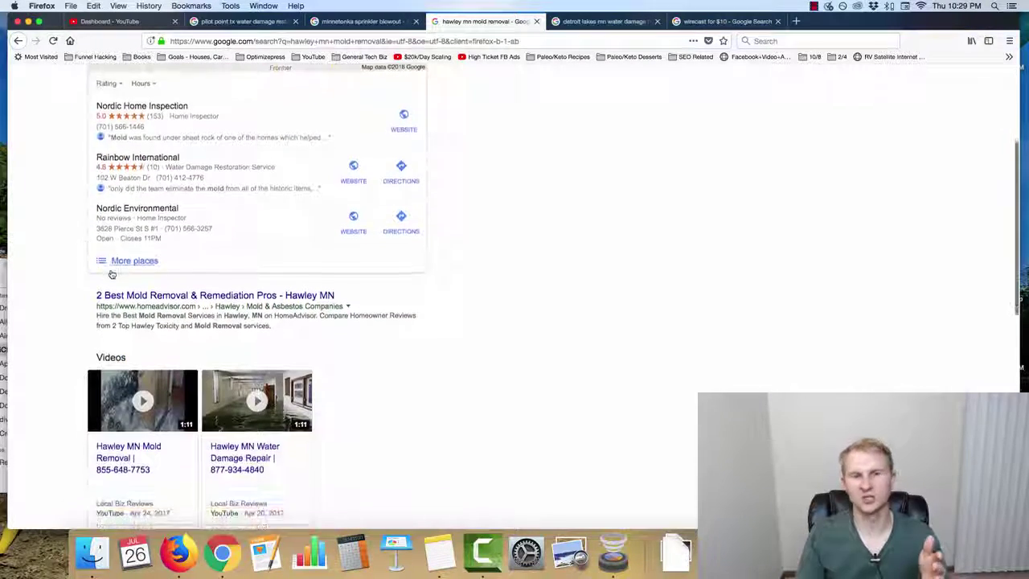
pyautogui.scroll(-3, 111, 279)
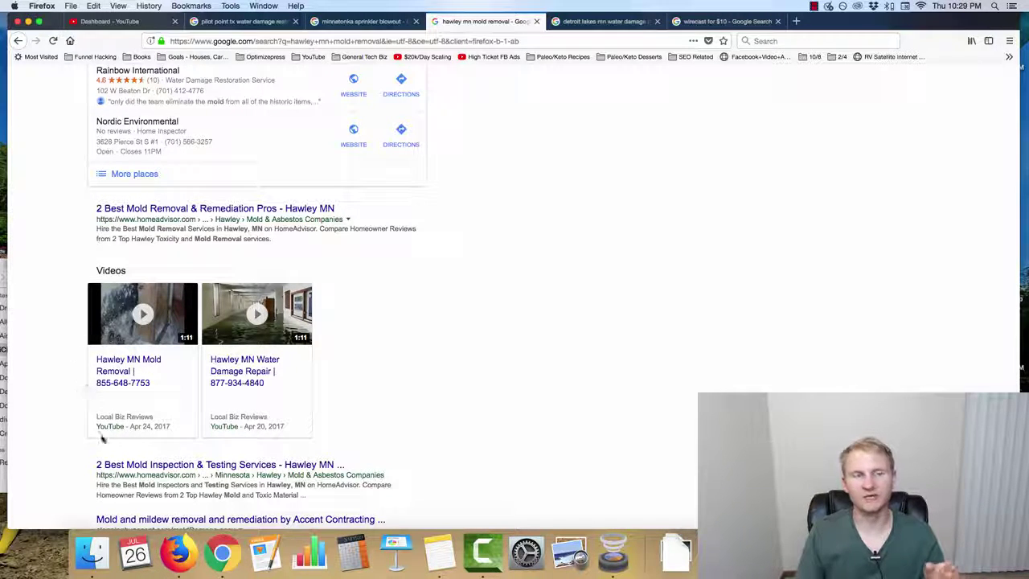
pyautogui.scroll(1, 80, 378)
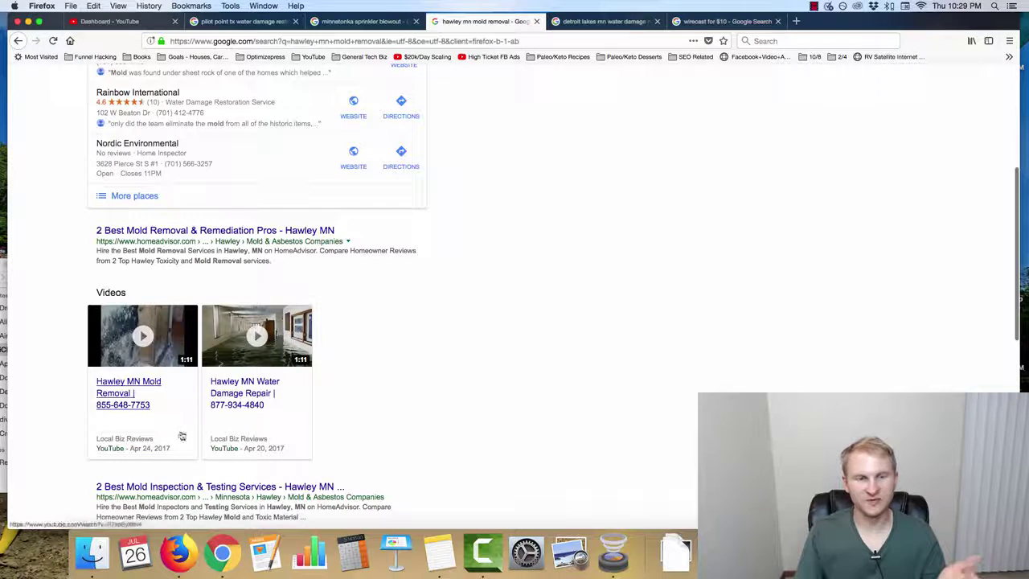
# Show the 'detroit lakes mn water damage' Google results.
pyautogui.click(576, 22)
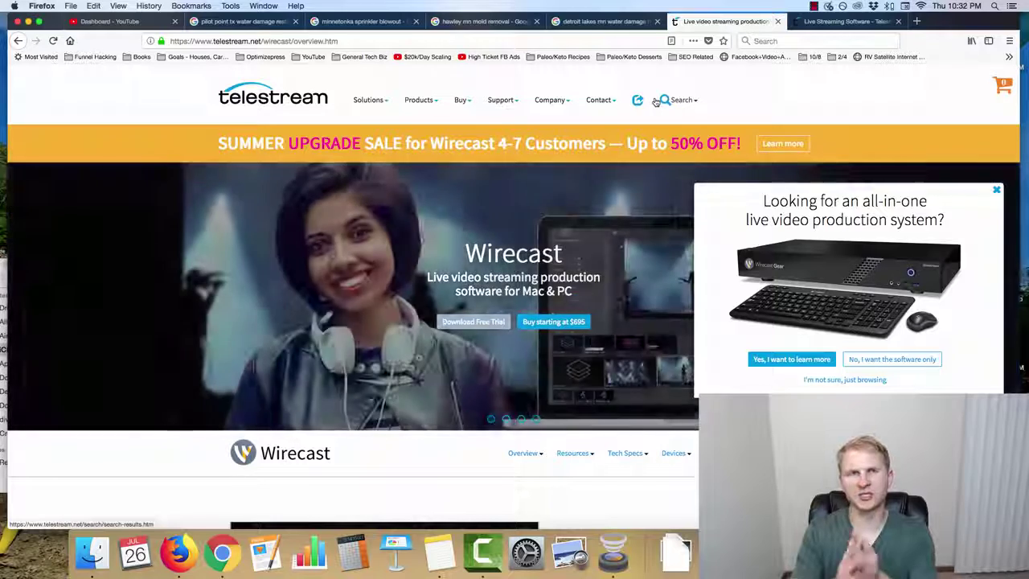
pyautogui.click(844, 21)
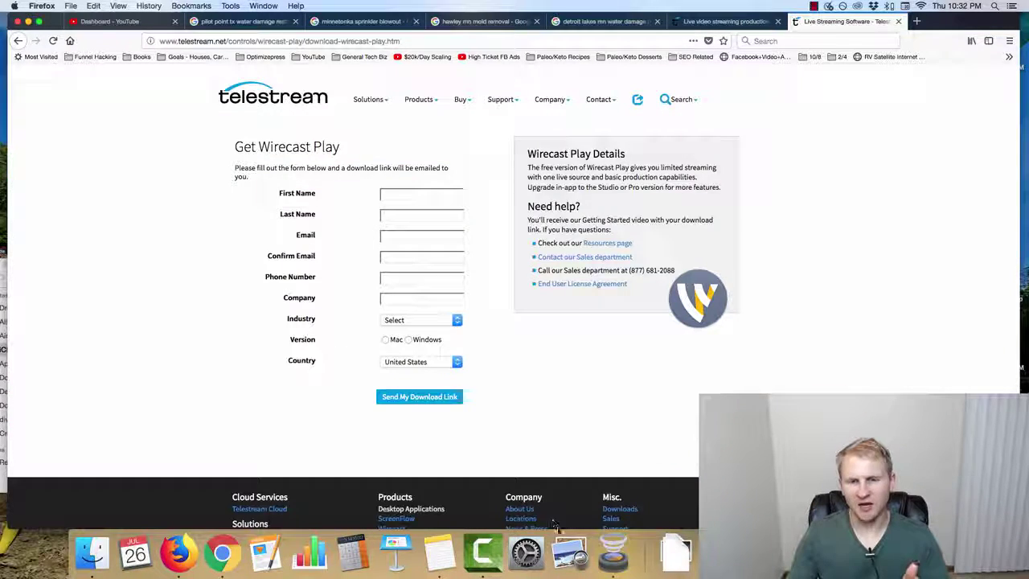
pyautogui.click(599, 550)
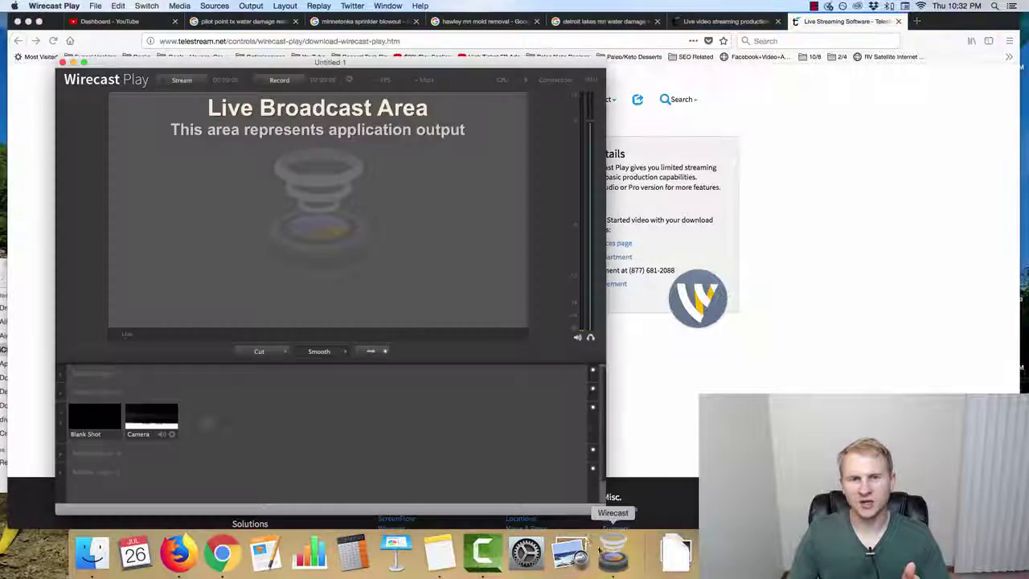
pyautogui.click(17, 150)
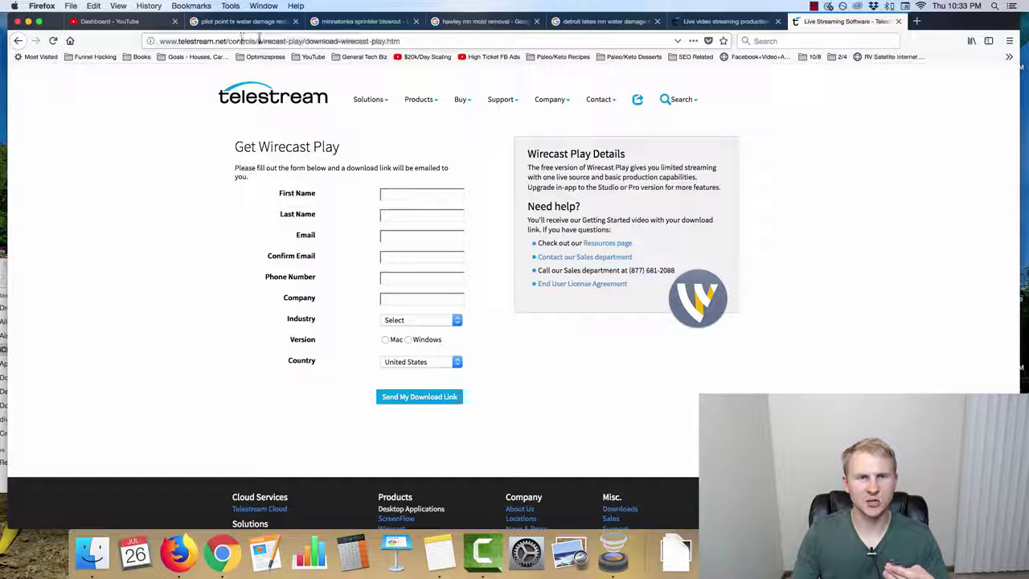
pyautogui.click(402, 41)
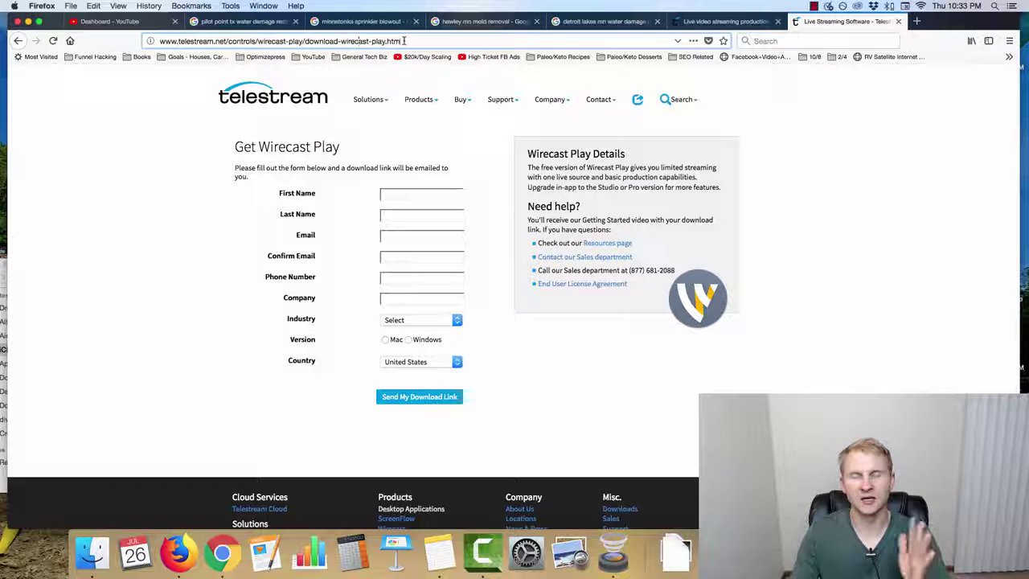
pyautogui.moveTo(404, 41); pyautogui.dragTo(165, 41)
pyautogui.click(240, 41)
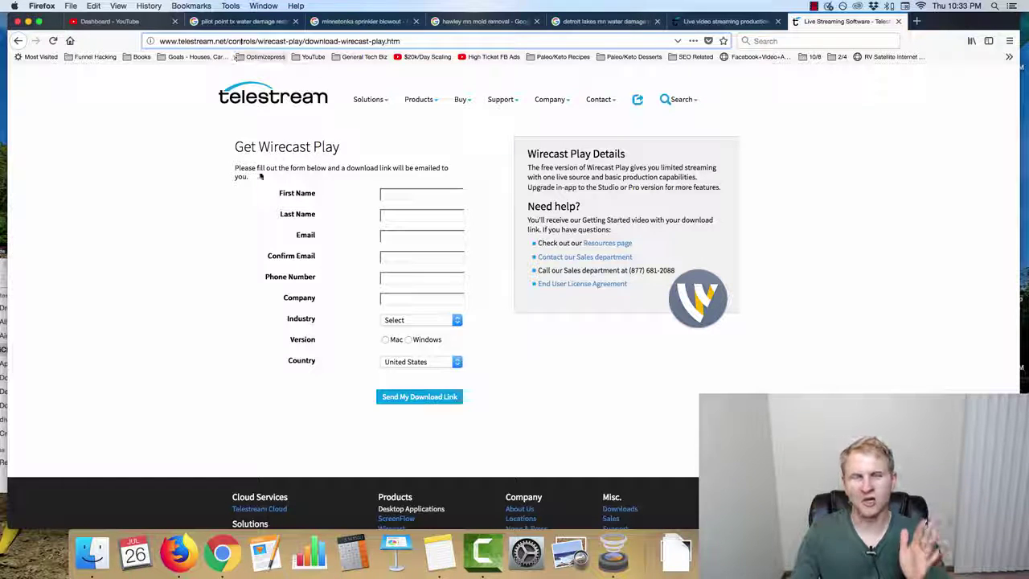
pyautogui.click(427, 197)
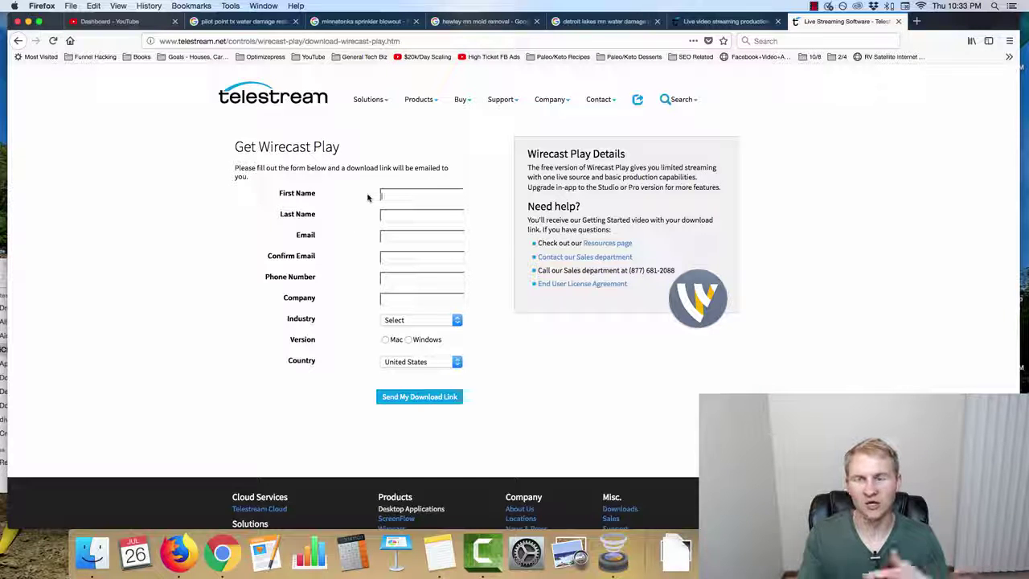
pyautogui.click(724, 21)
pyautogui.scroll(5, 740, 147)
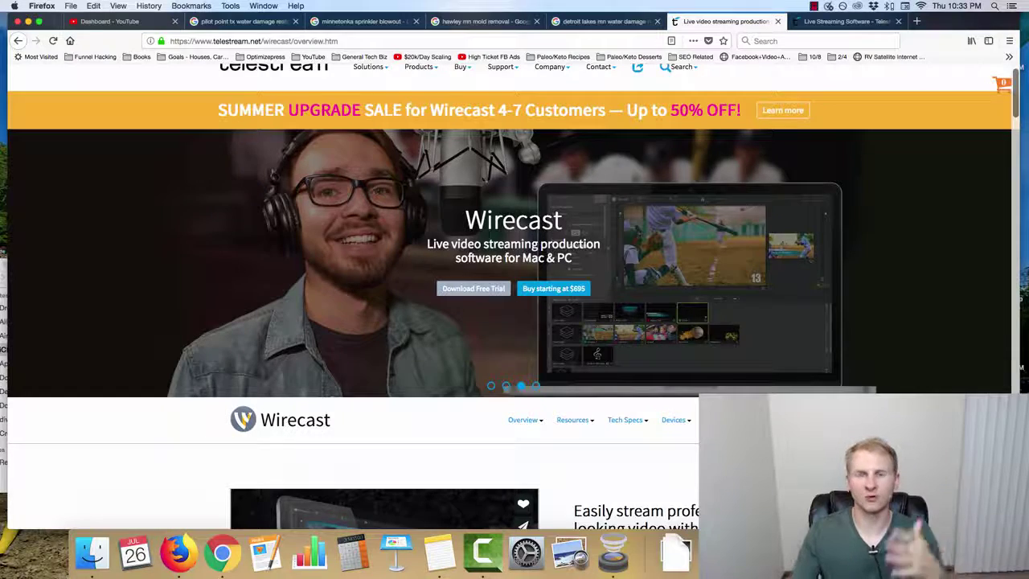
pyautogui.scroll(-5, 631, 158)
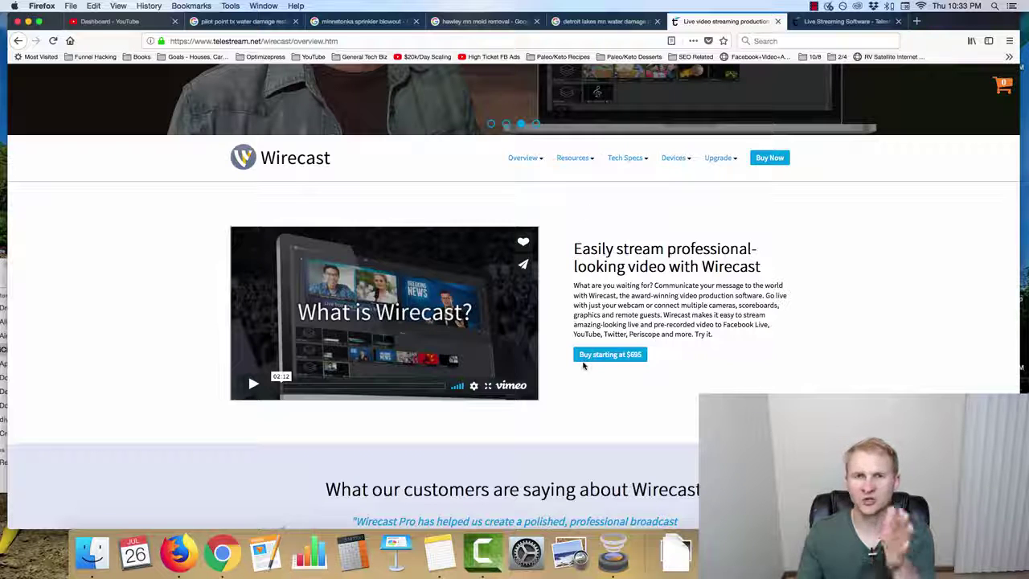
pyautogui.click(615, 555)
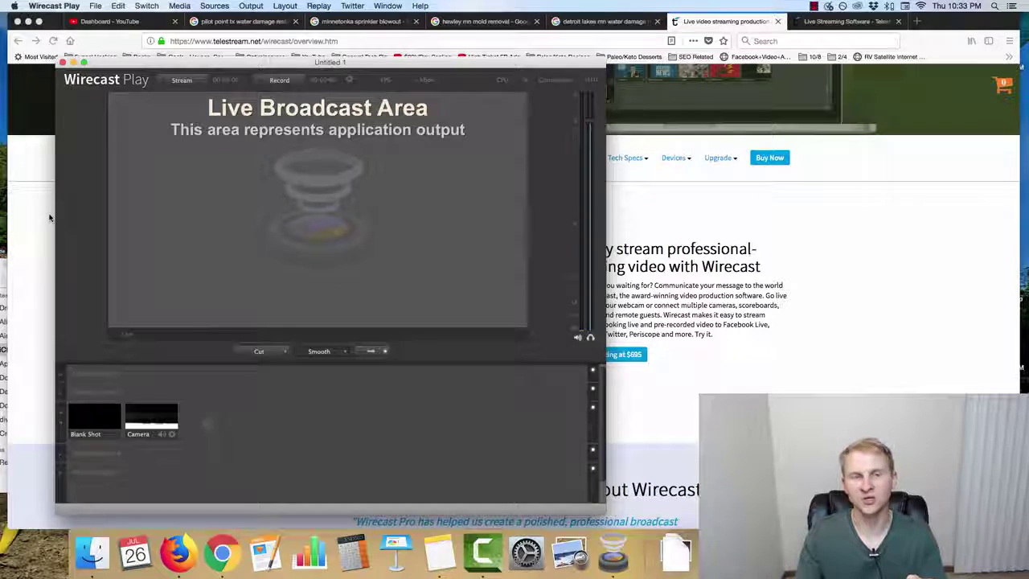
pyautogui.click(49, 217)
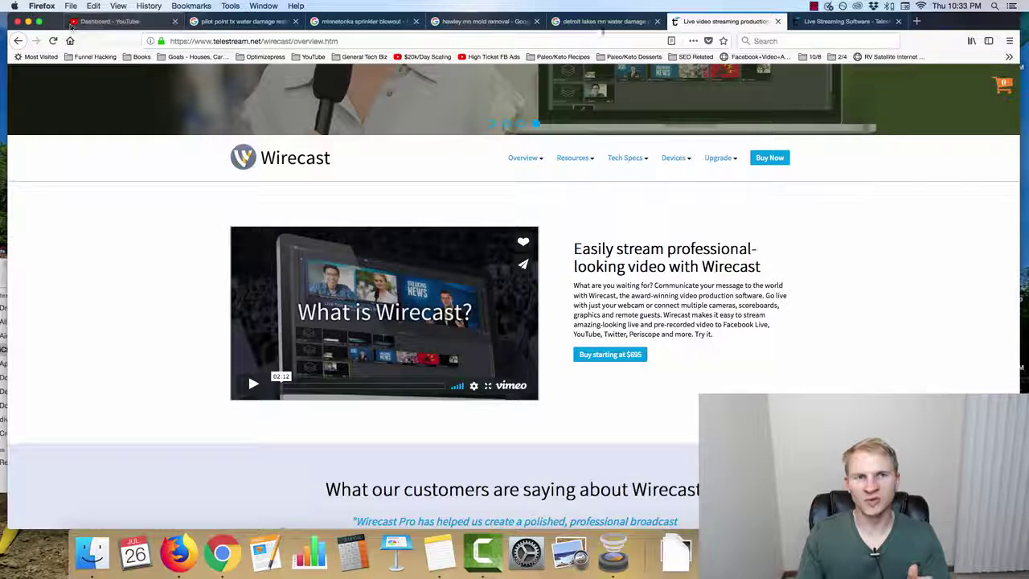
# Open Creator Studio's Live Streaming dashboard and decline Firefox's offer to save the login.
pyautogui.click(124, 22)
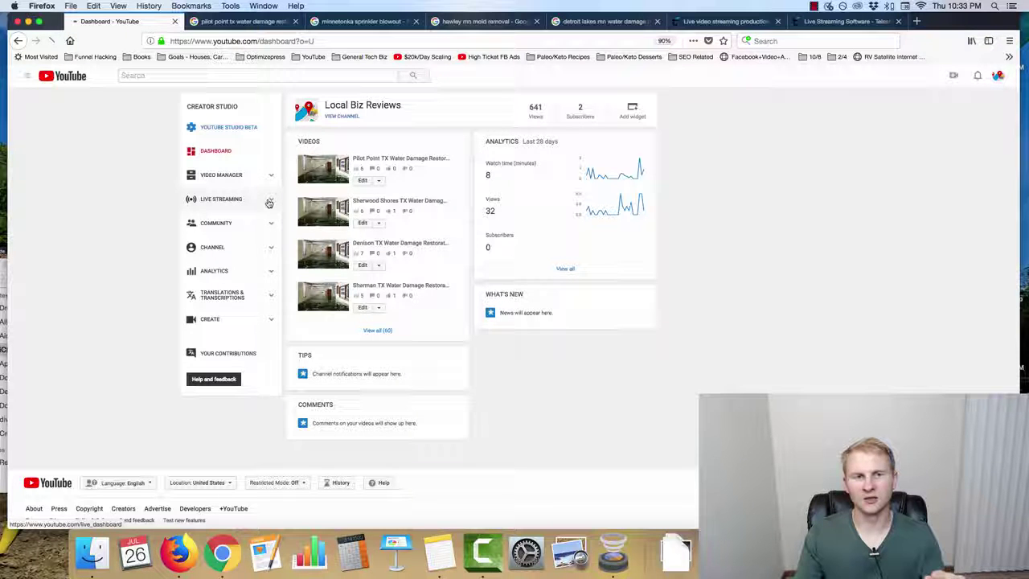
pyautogui.click(269, 203)
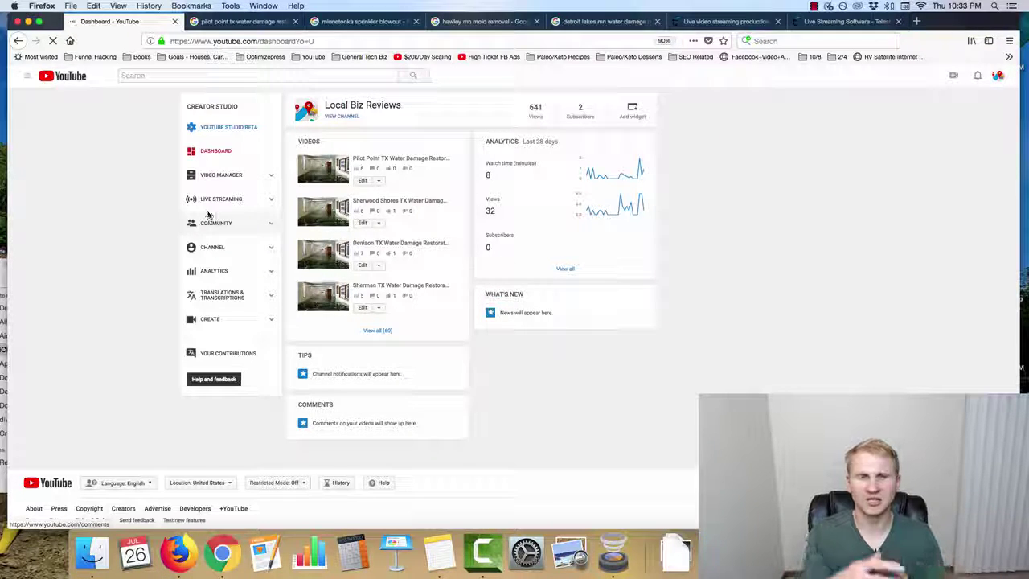
pyautogui.click(175, 143)
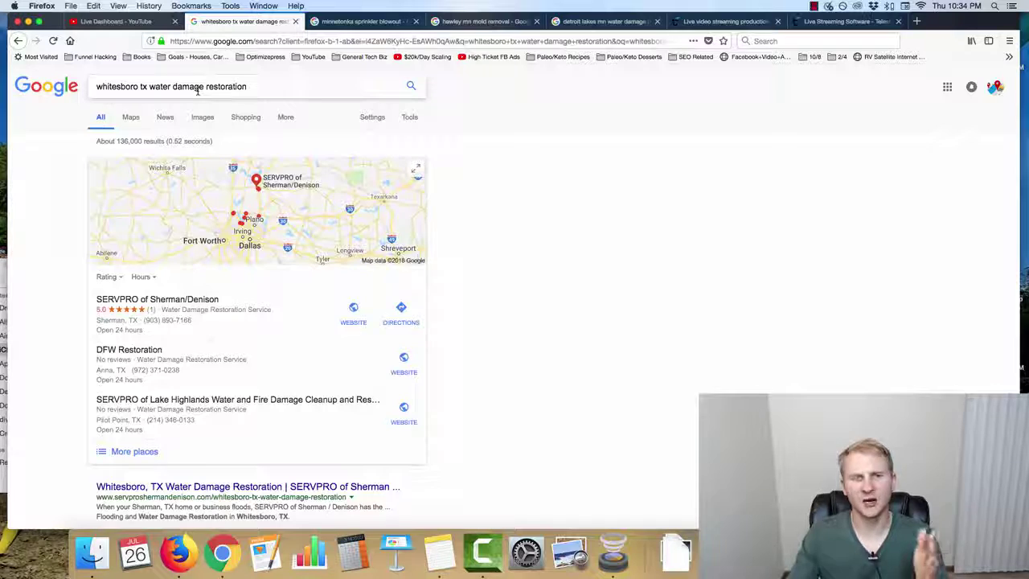
# Scroll through the 'whitesboro tx water damage restoration' results and back to the map listings.
pyautogui.scroll(-3, 71, 223)
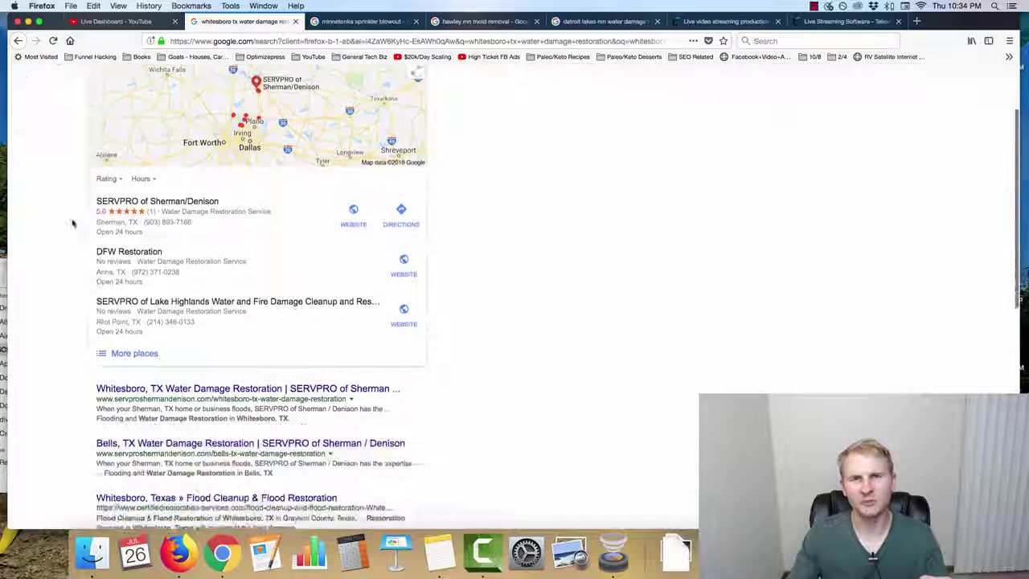
pyautogui.scroll(-3, 99, 279)
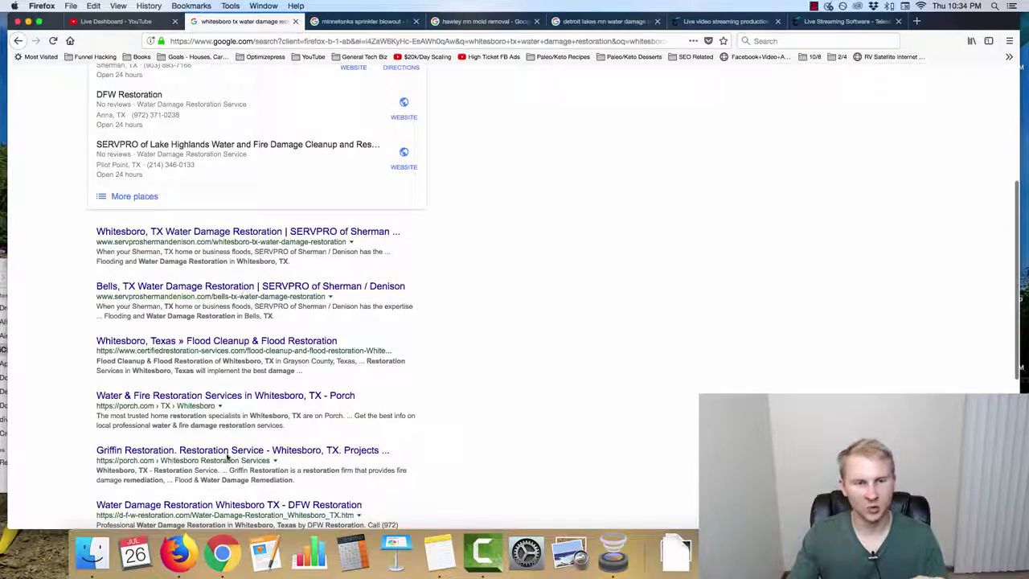
pyautogui.scroll(-2, 73, 302)
pyautogui.scroll(2, 81, 308)
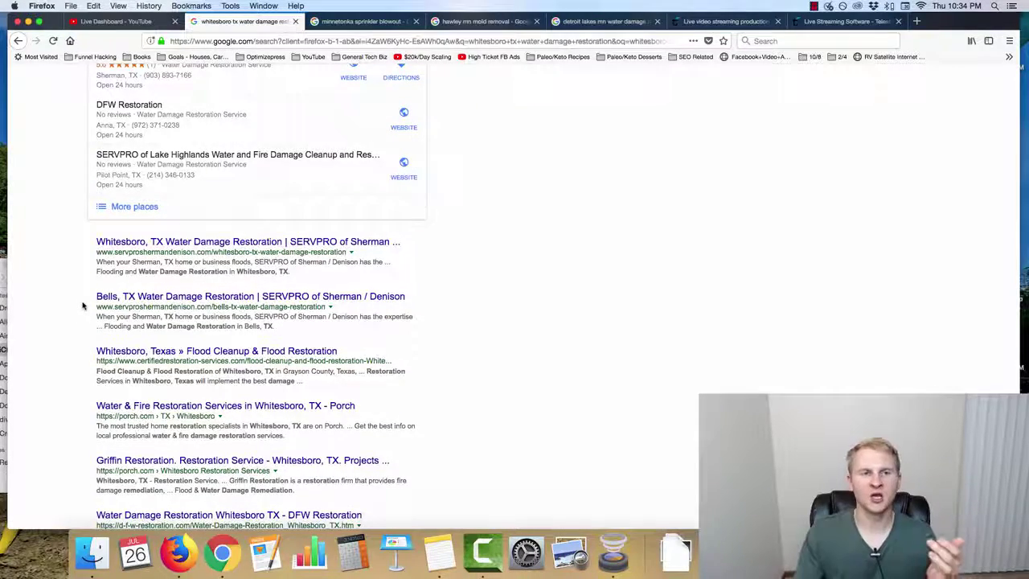
pyautogui.scroll(5, 77, 306)
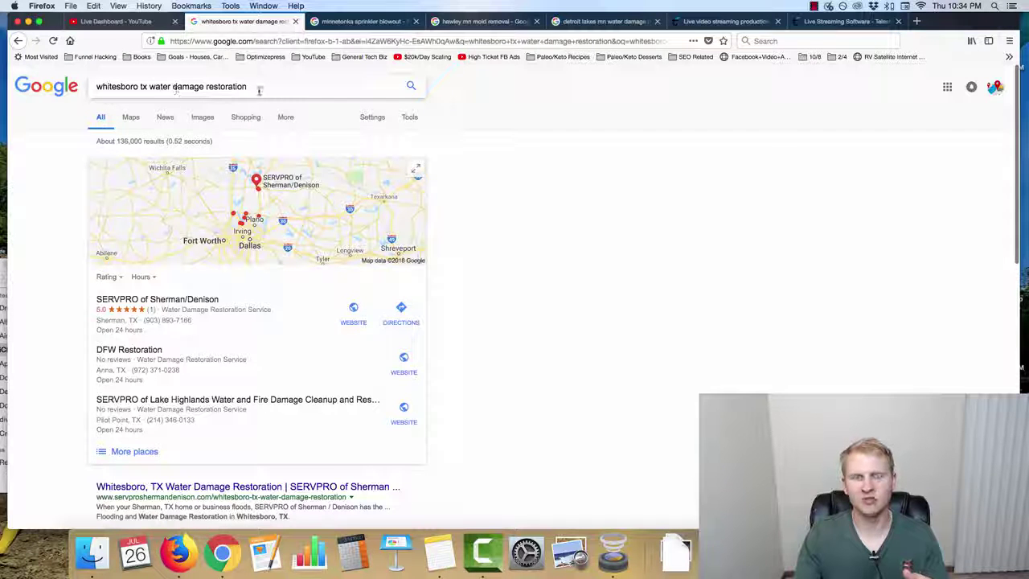
# Change 'Pilot Point' to 'Whitesboro' in the live stream title.
pyautogui.click(120, 21)
pyautogui.moveTo(331, 377); pyautogui.dragTo(256, 378)
pyautogui.write('Whitesboro')
# Replace Pilot Point with Whitesboro in the description and select the leftover Pilot Point TX keywords.
pyautogui.click(361, 399)
pyautogui.moveTo(460, 396); pyautogui.dragTo(430, 396)
pyautogui.press('BackSpace')
pyautogui.write('Whitesboro')
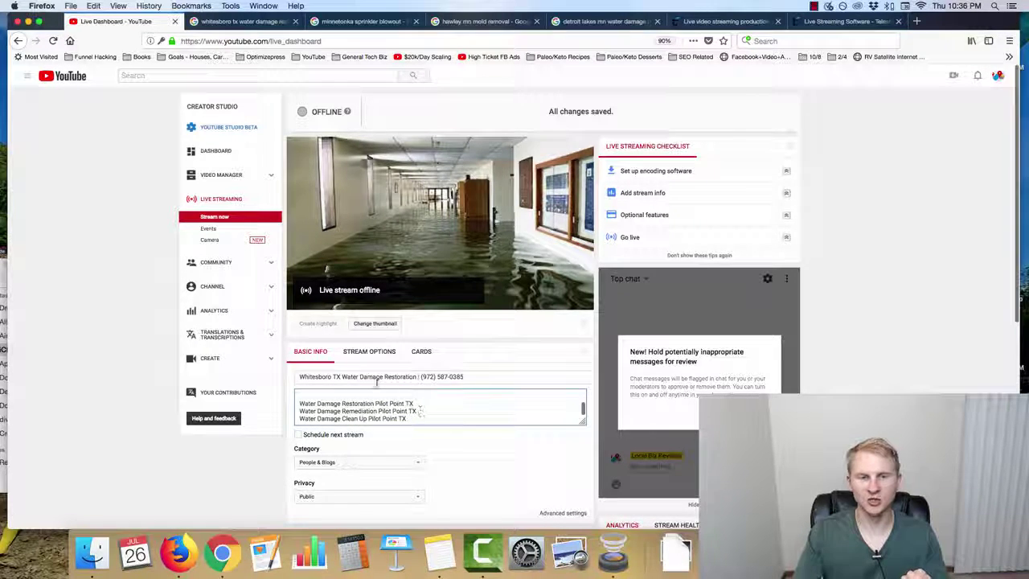
pyautogui.moveTo(413, 403); pyautogui.dragTo(296, 376)
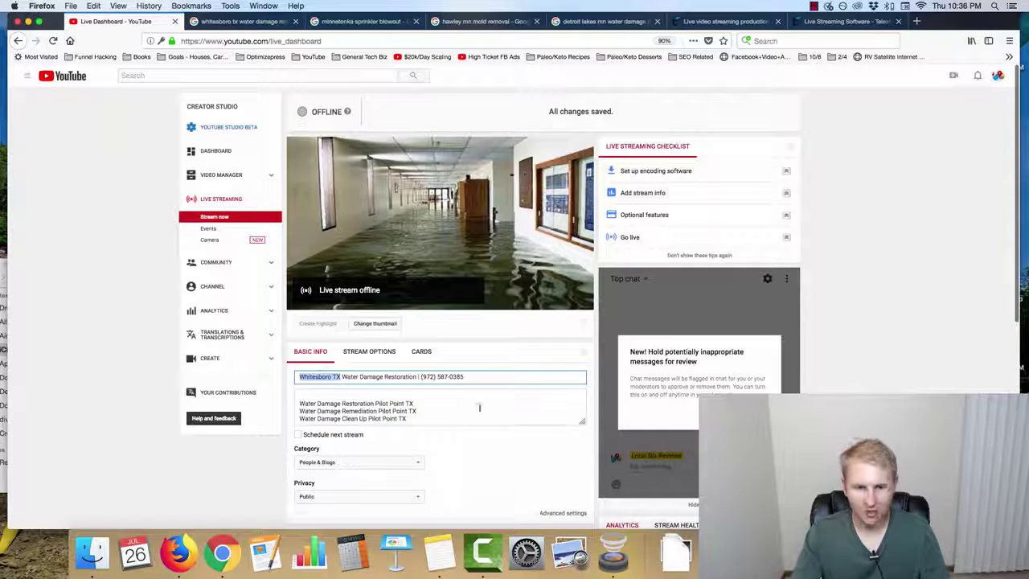
pyautogui.moveTo(374, 403)
pyautogui.mouseDown()
pyautogui.moveTo(413, 403)
pyautogui.moveTo(306, 419)
pyautogui.moveTo(402, 411)
pyautogui.moveTo(378, 404)
pyautogui.mouseUp()
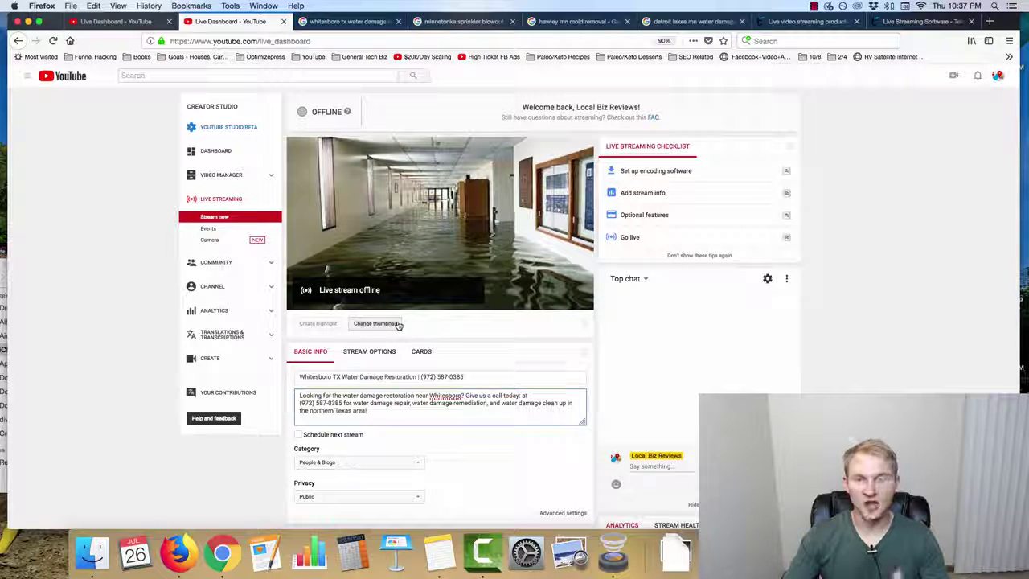
pyautogui.moveTo(401, 302)
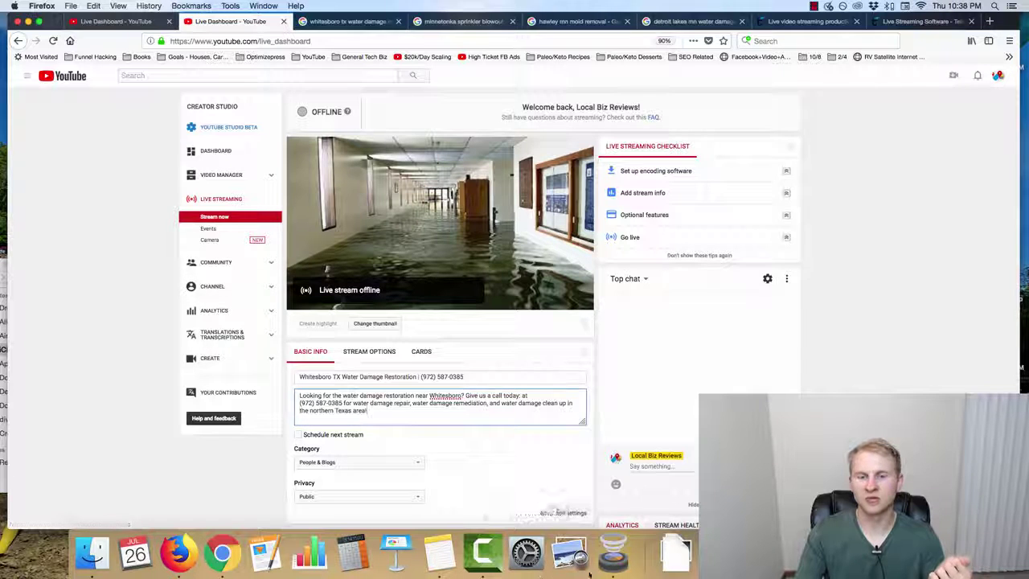
pyautogui.click(616, 563)
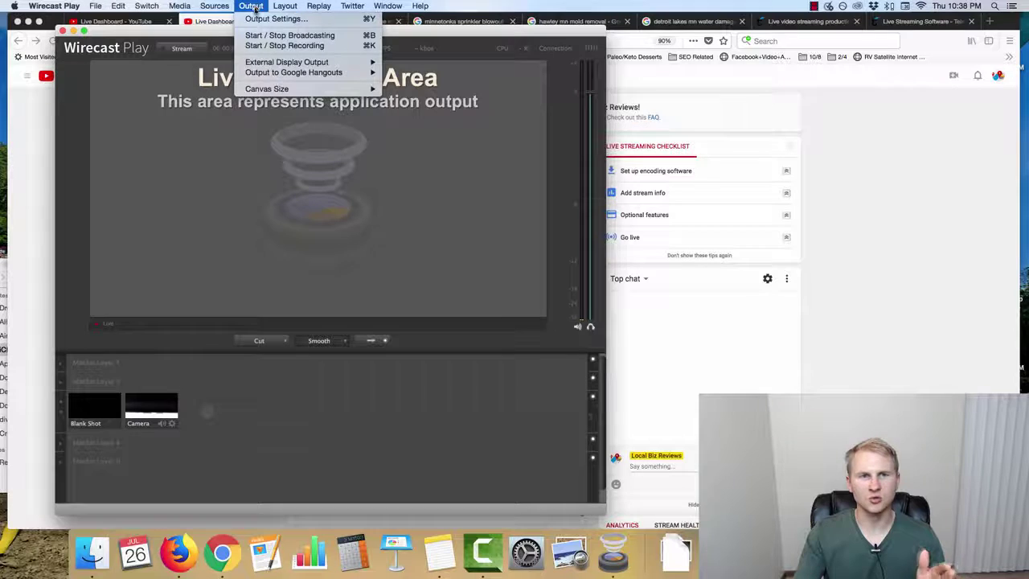
# Authenticate the YouTube output, choose 'YouTube: 720p Recommended' encoding and the Whitesboro TX event, then save.
pyautogui.click(260, 19)
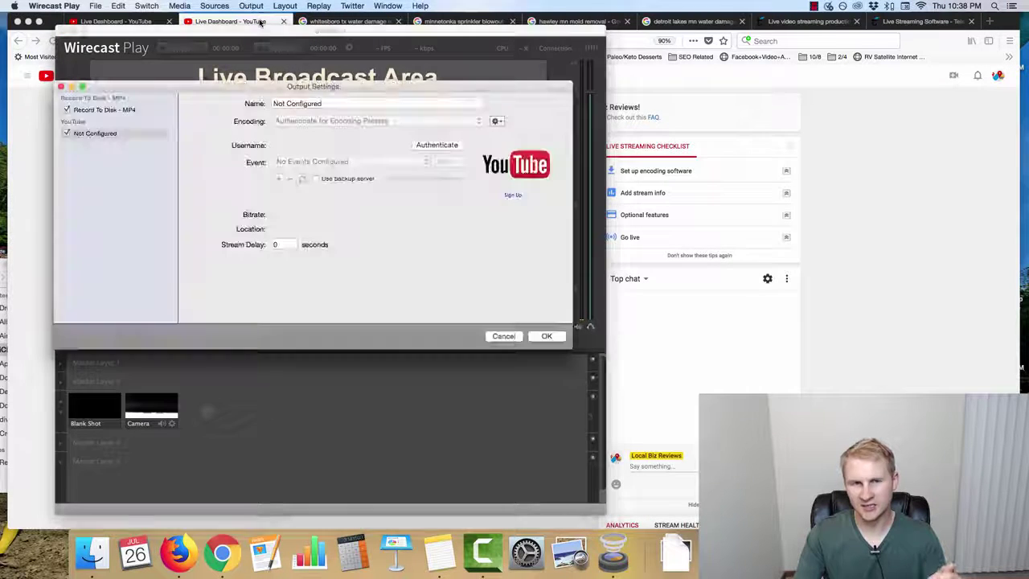
pyautogui.click(439, 146)
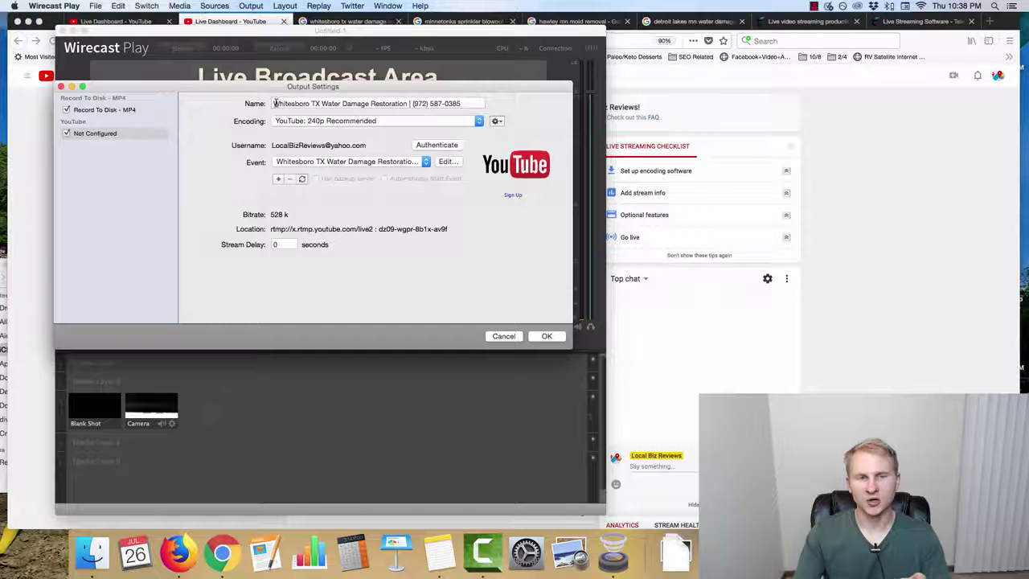
pyautogui.moveTo(274, 103); pyautogui.dragTo(303, 103)
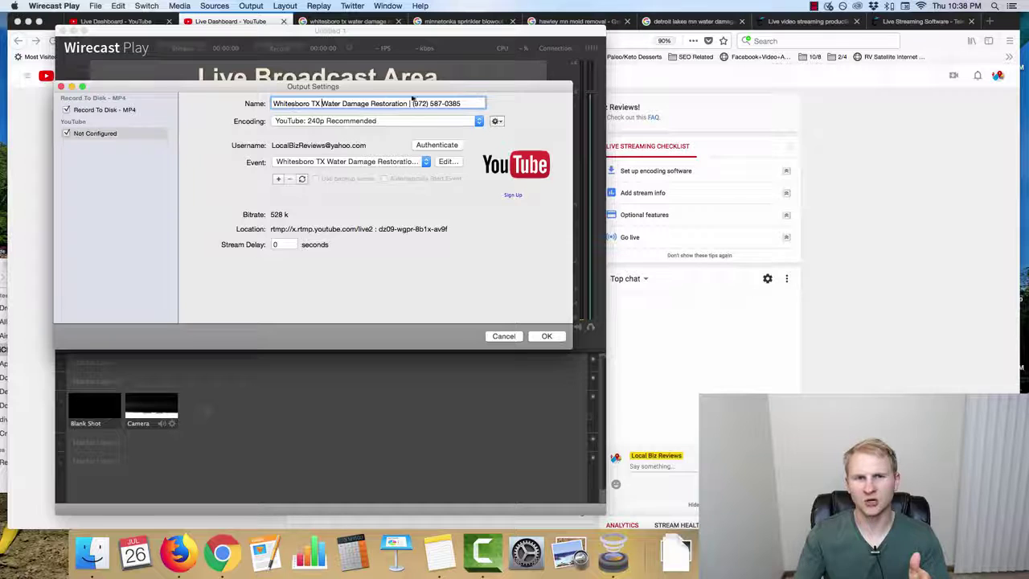
pyautogui.click(346, 122)
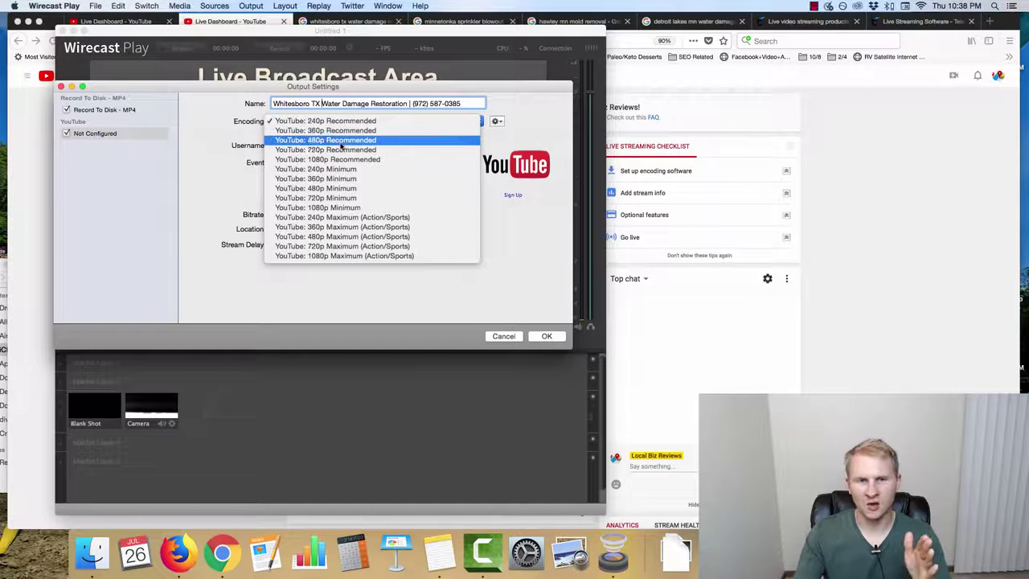
pyautogui.click(316, 149)
pyautogui.click(314, 120)
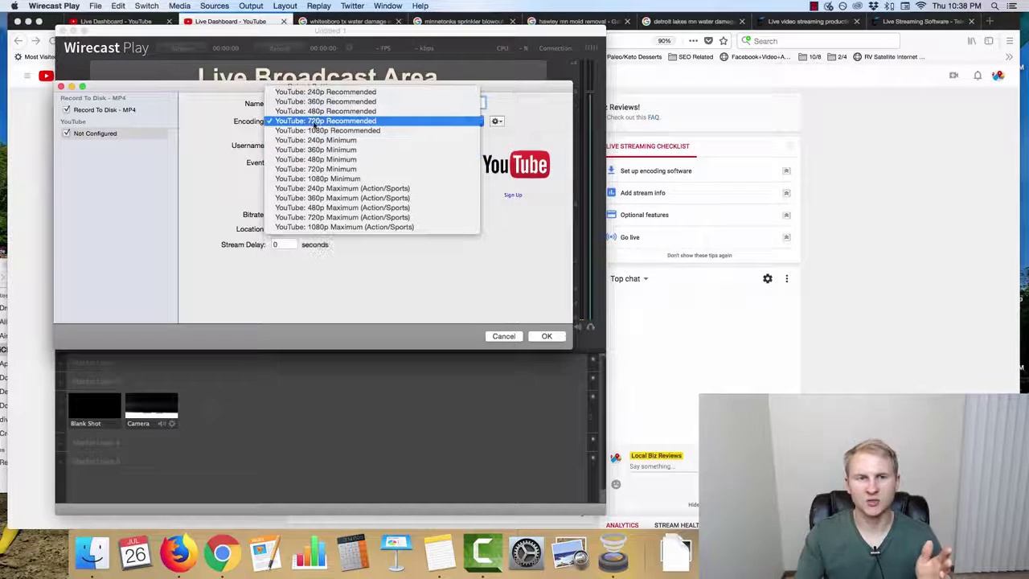
pyautogui.click(314, 121)
pyautogui.click(329, 162)
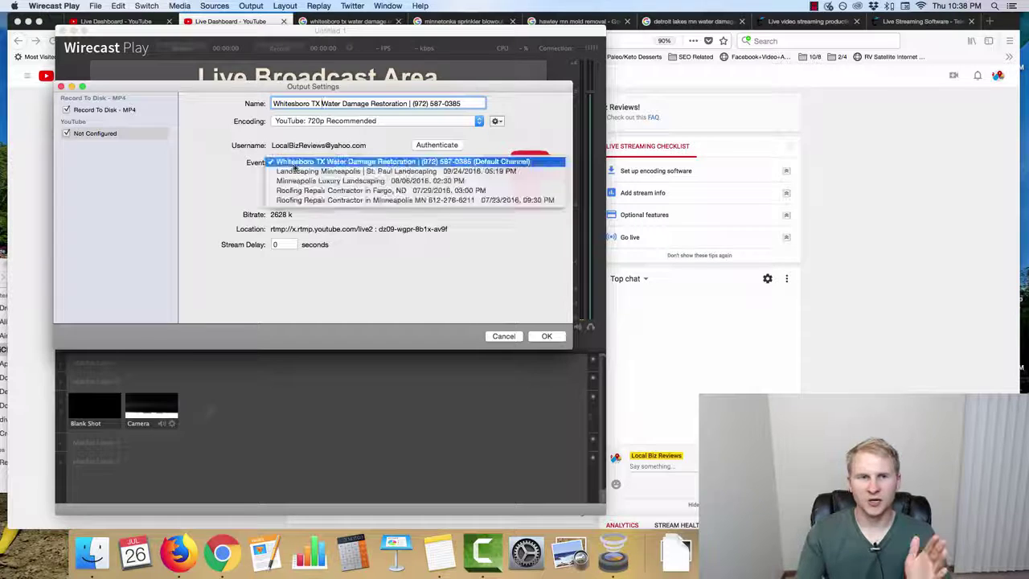
pyautogui.click(254, 168)
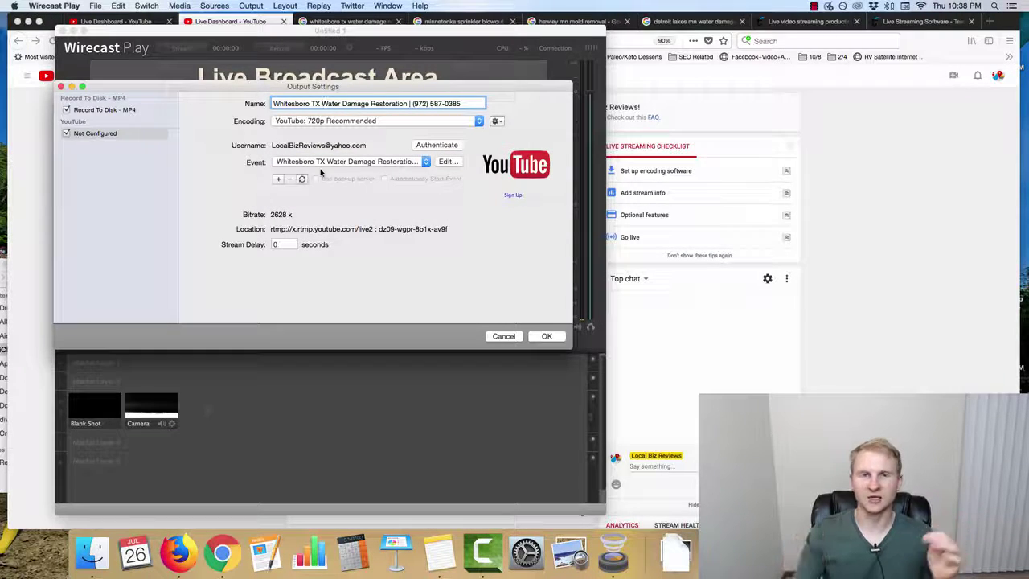
pyautogui.click(545, 336)
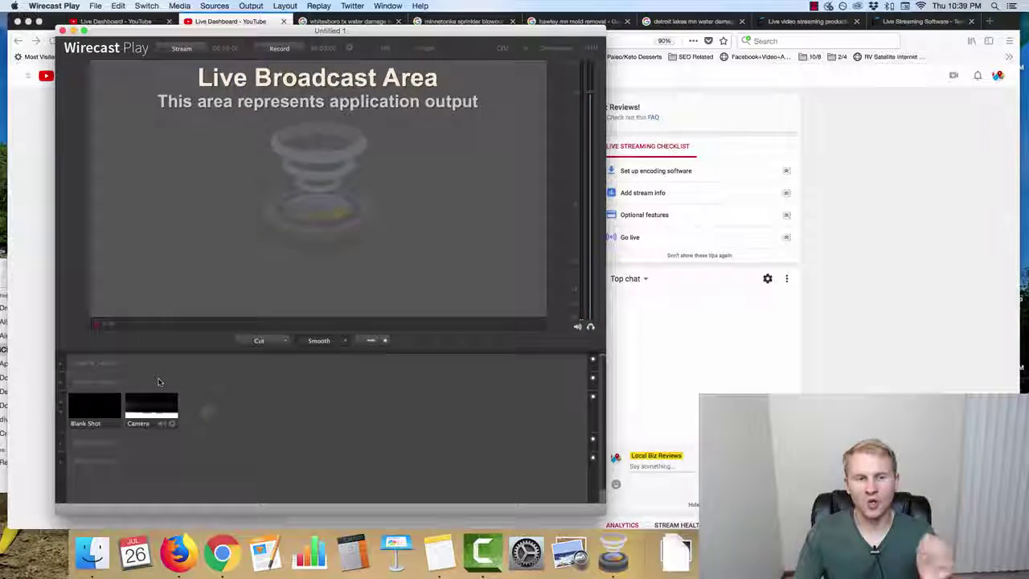
# Play the Detroit Lakes MN Water Damage Repair video muted, skip to 0:21, pause it, and return to minnetonka results.
pyautogui.press('super+Tab')
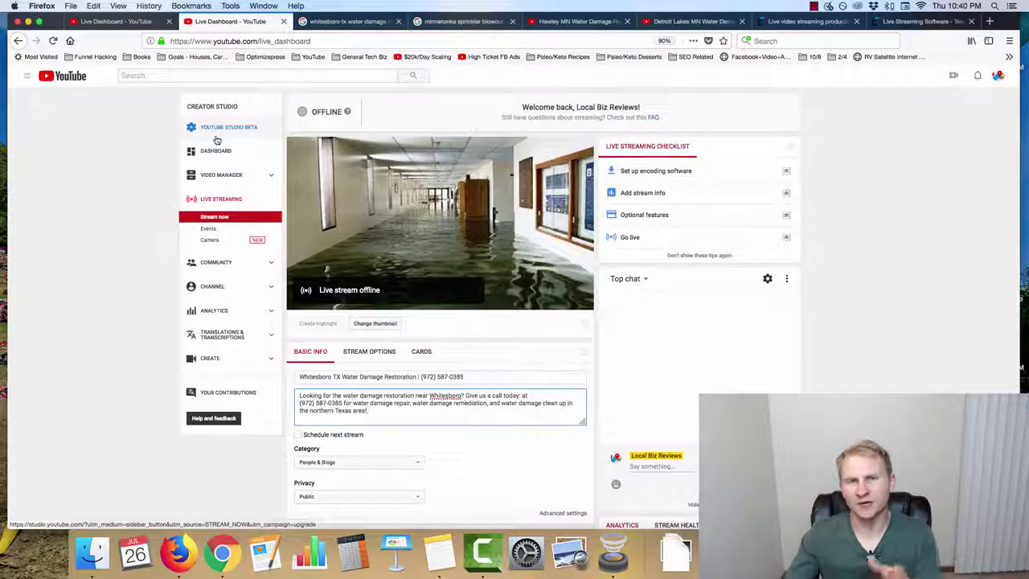
pyautogui.click(664, 24)
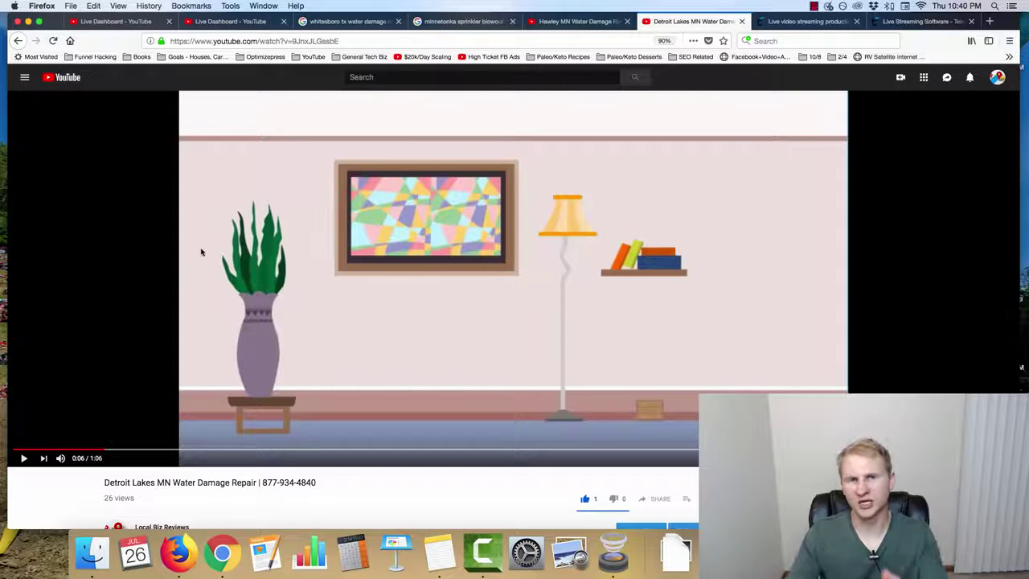
pyautogui.click(253, 259)
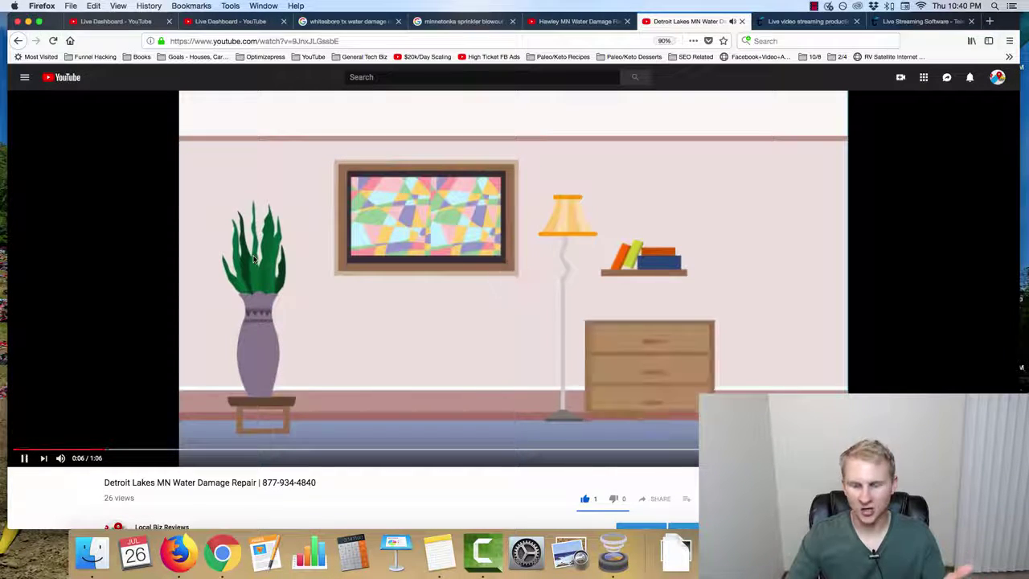
pyautogui.press('Down')
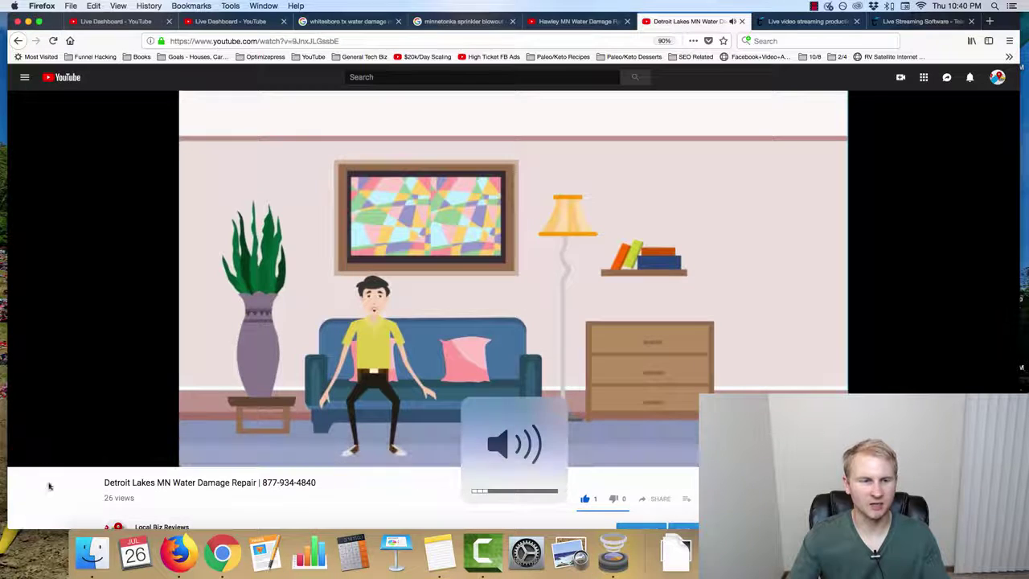
pyautogui.click(61, 457)
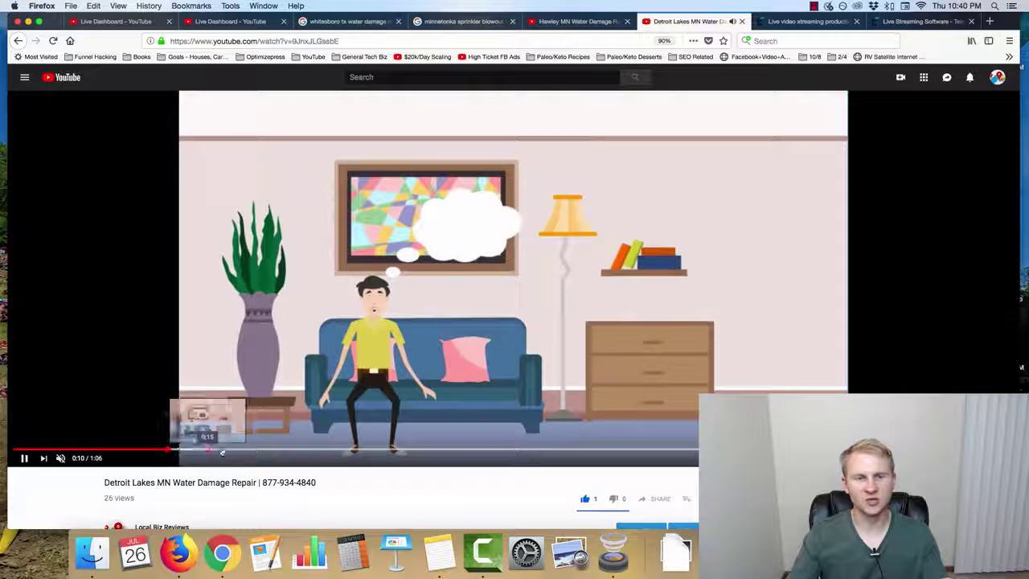
pyautogui.moveTo(204, 450); pyautogui.dragTo(448, 453)
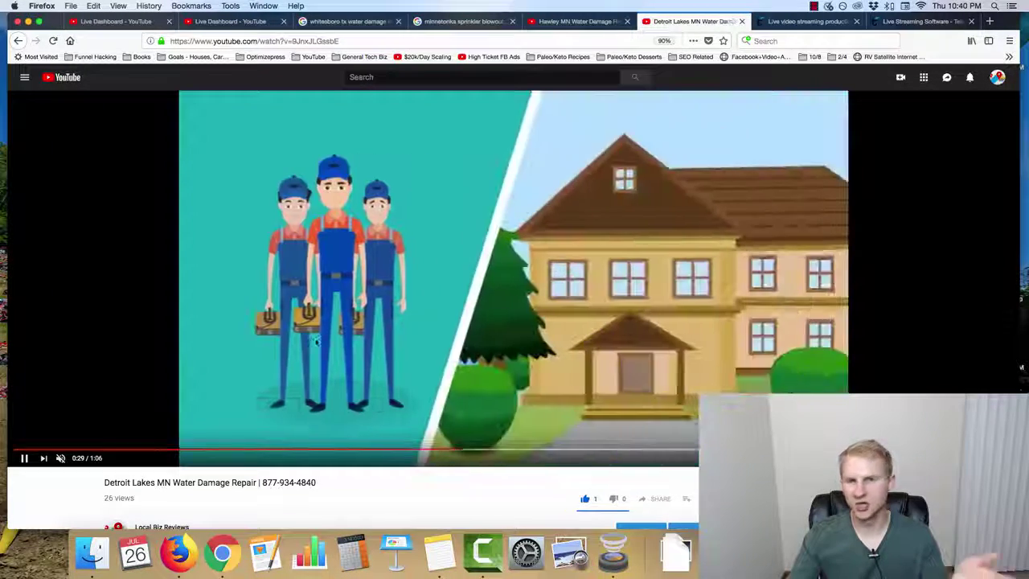
pyautogui.click(337, 226)
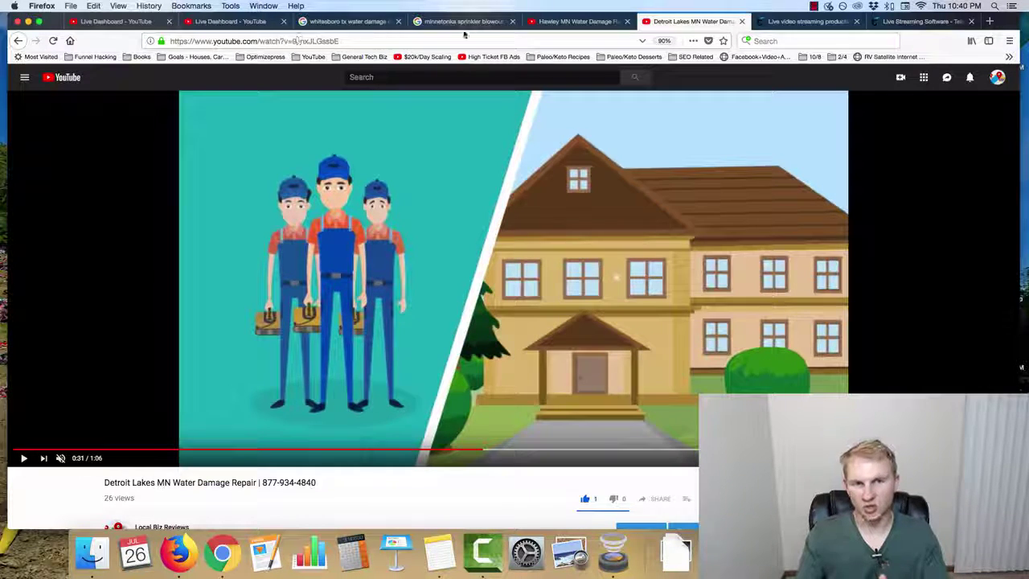
pyautogui.click(438, 21)
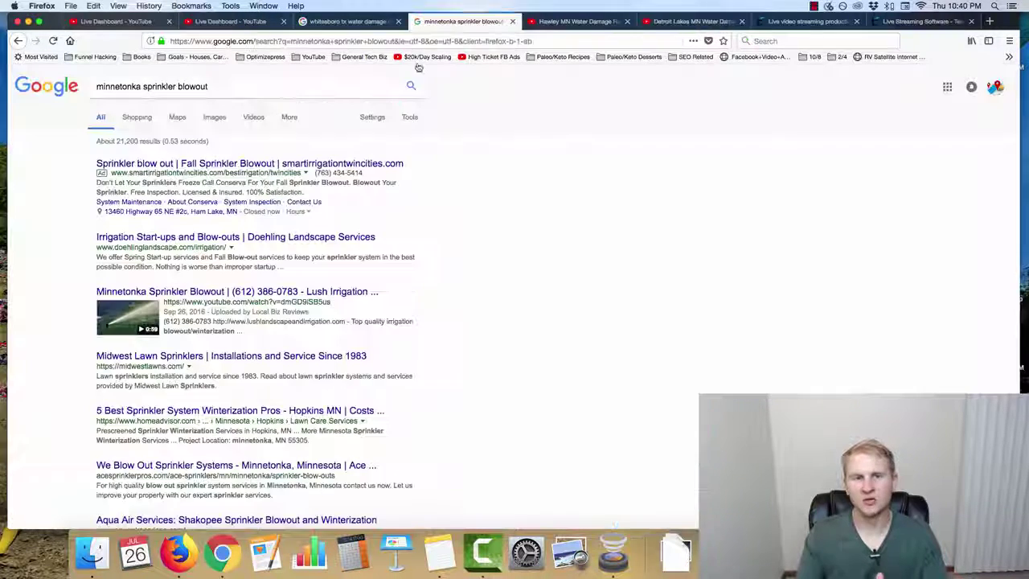
pyautogui.click(131, 312)
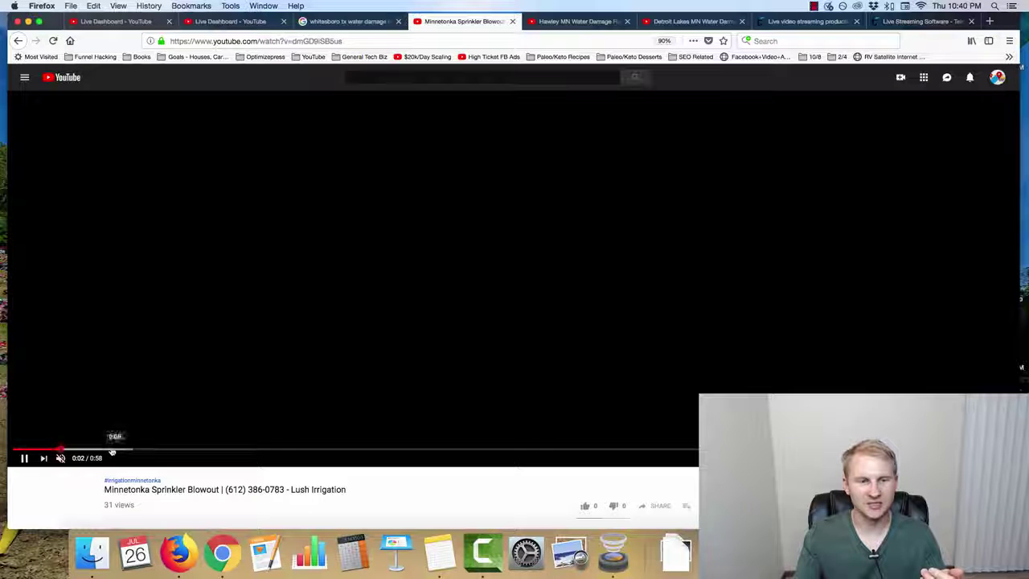
pyautogui.click(150, 449)
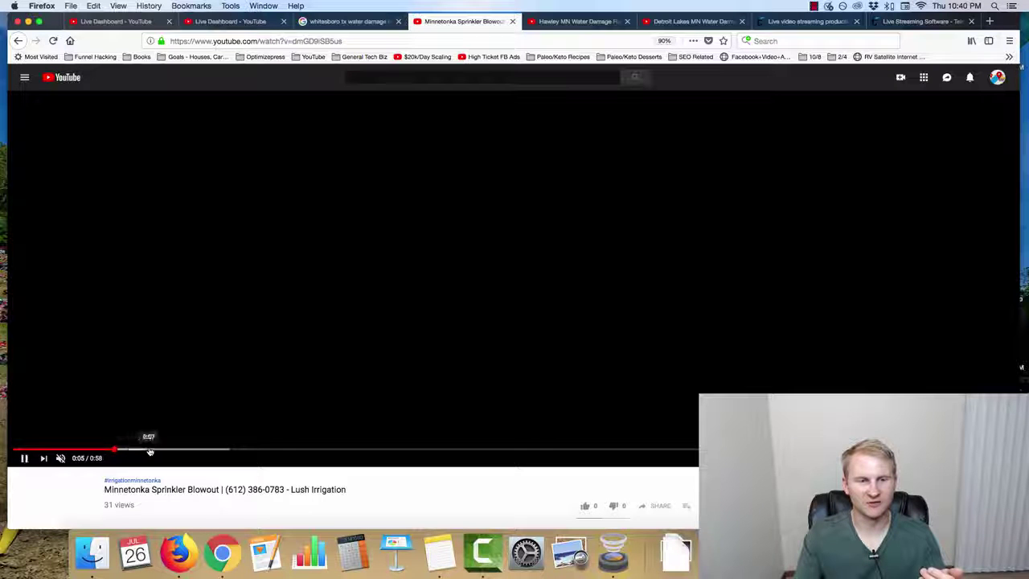
pyautogui.click(271, 449)
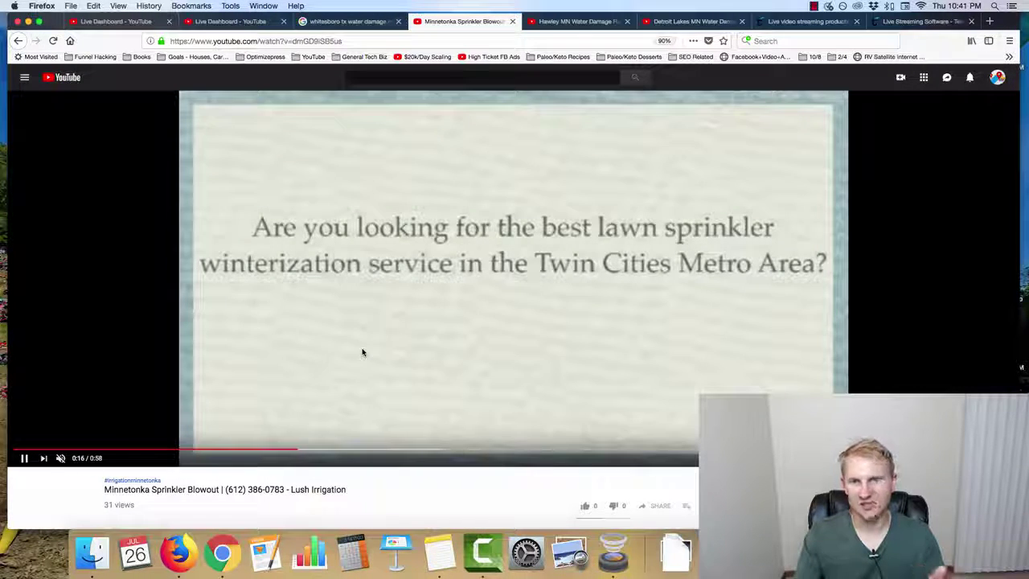
pyautogui.click(353, 359)
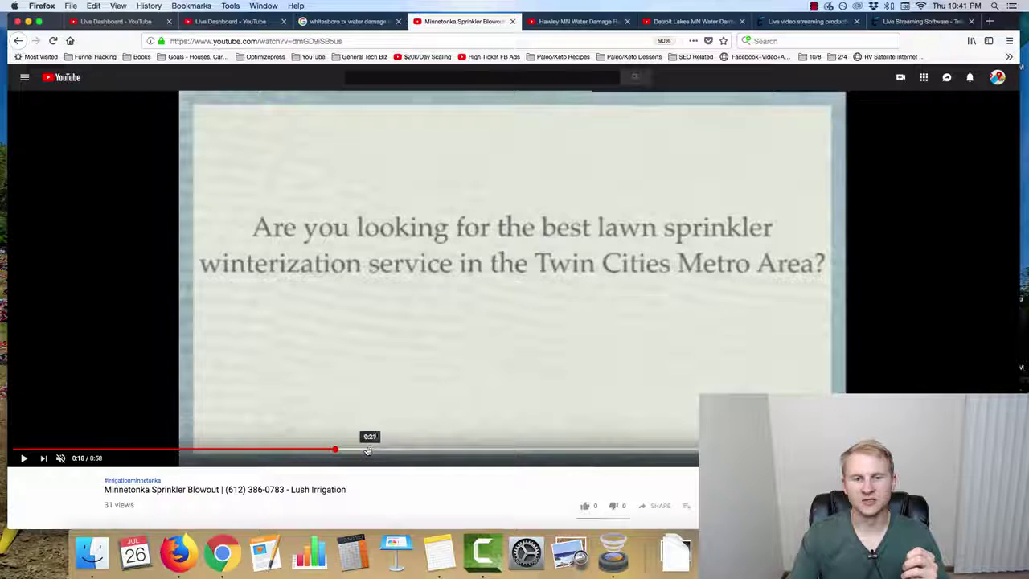
pyautogui.moveTo(383, 434); pyautogui.dragTo(679, 451)
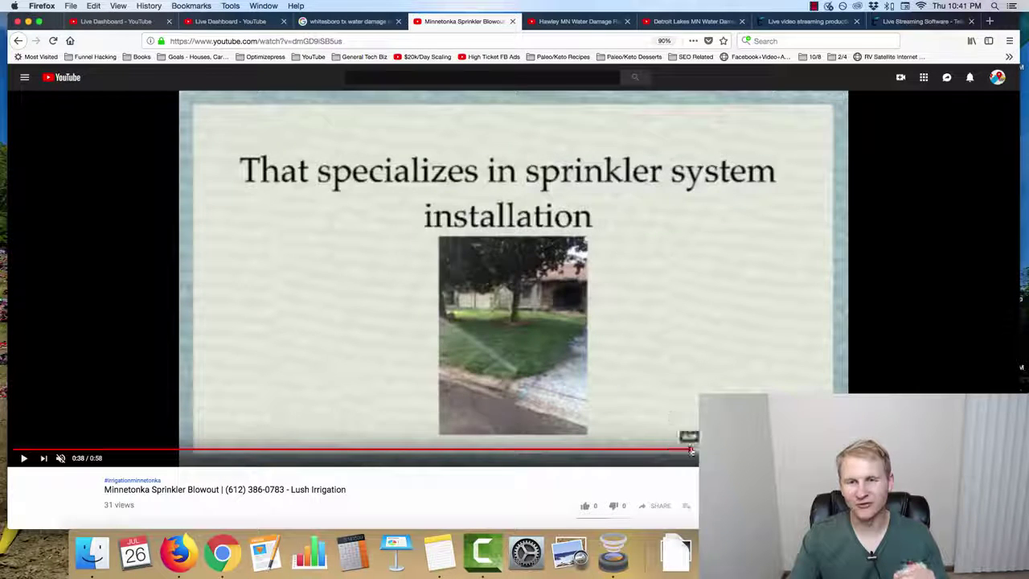
pyautogui.click(690, 450)
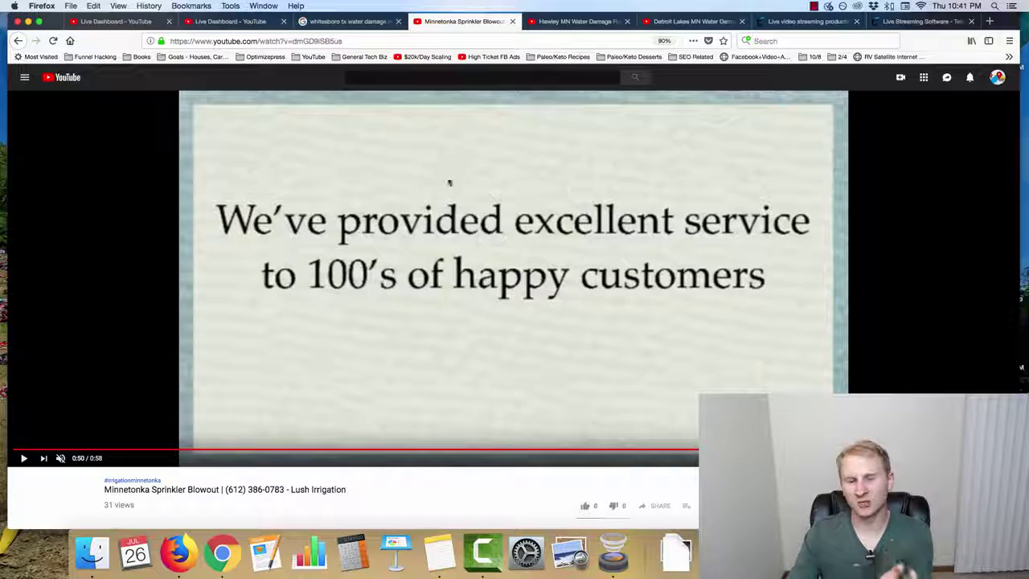
pyautogui.scroll(-3, 445, 190)
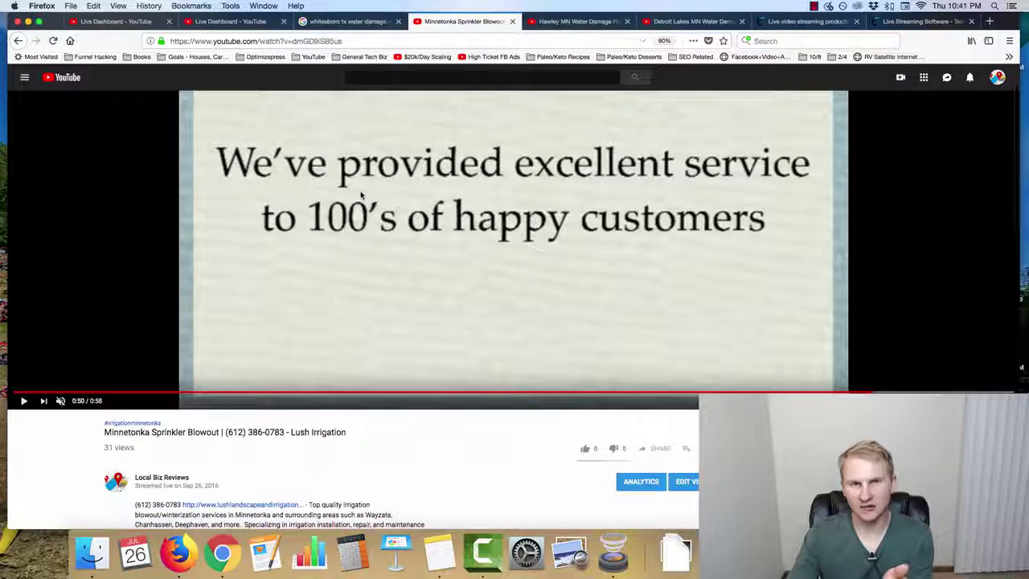
pyautogui.scroll(-5, 299, 324)
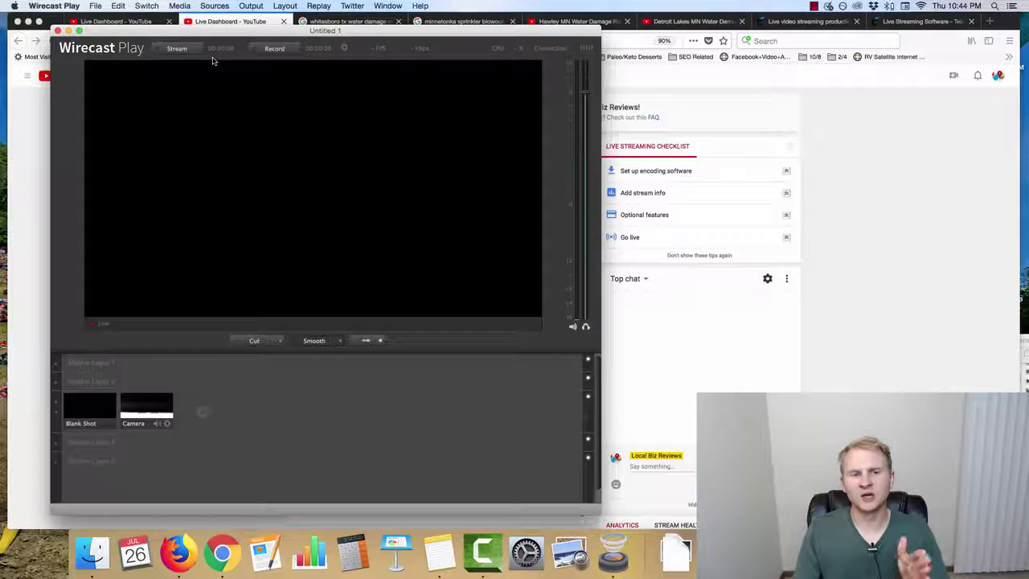
# Drop the water damage video file into Wirecast as a new shot and uncover the Live Dashboard.
pyautogui.moveTo(213, 61); pyautogui.dragTo(217, 59)
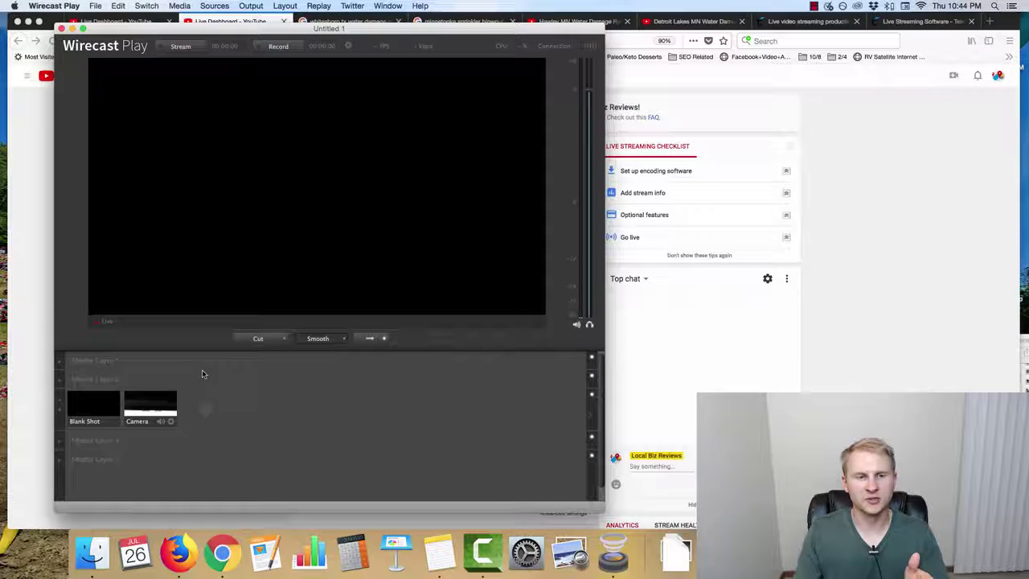
pyautogui.click(101, 549)
pyautogui.moveTo(877, 386); pyautogui.dragTo(242, 454)
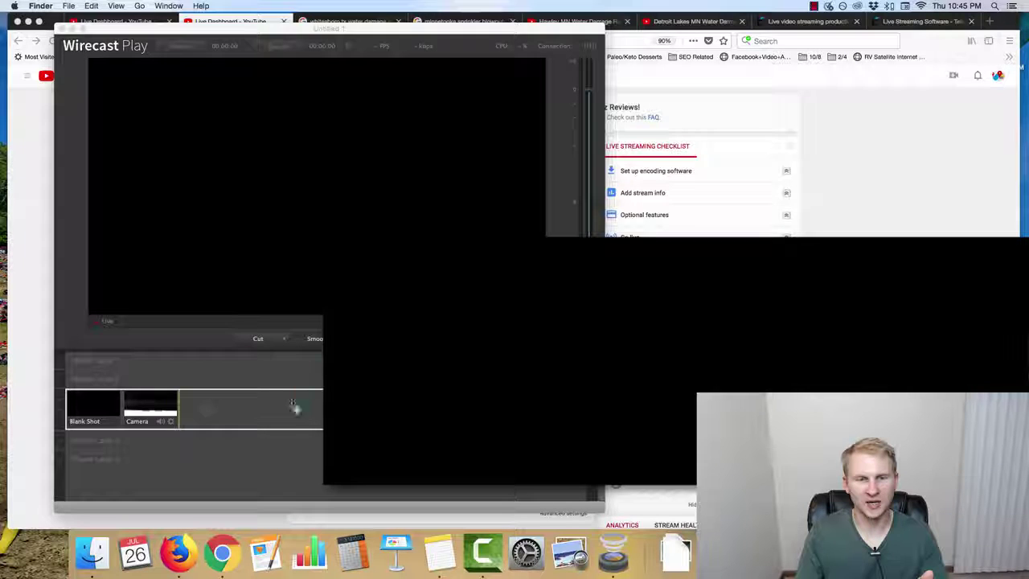
pyautogui.moveTo(296, 425); pyautogui.dragTo(295, 426)
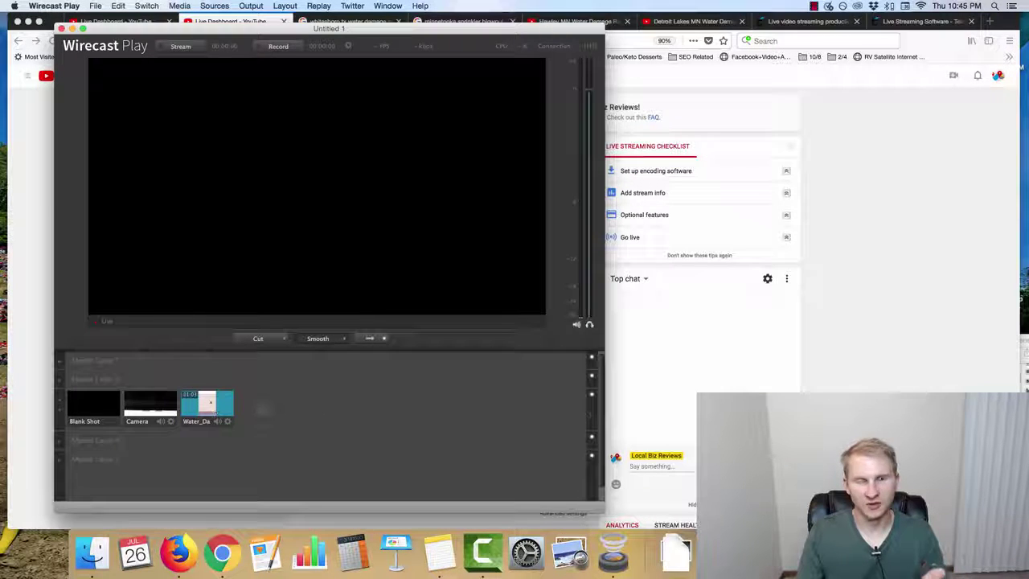
pyautogui.click(705, 131)
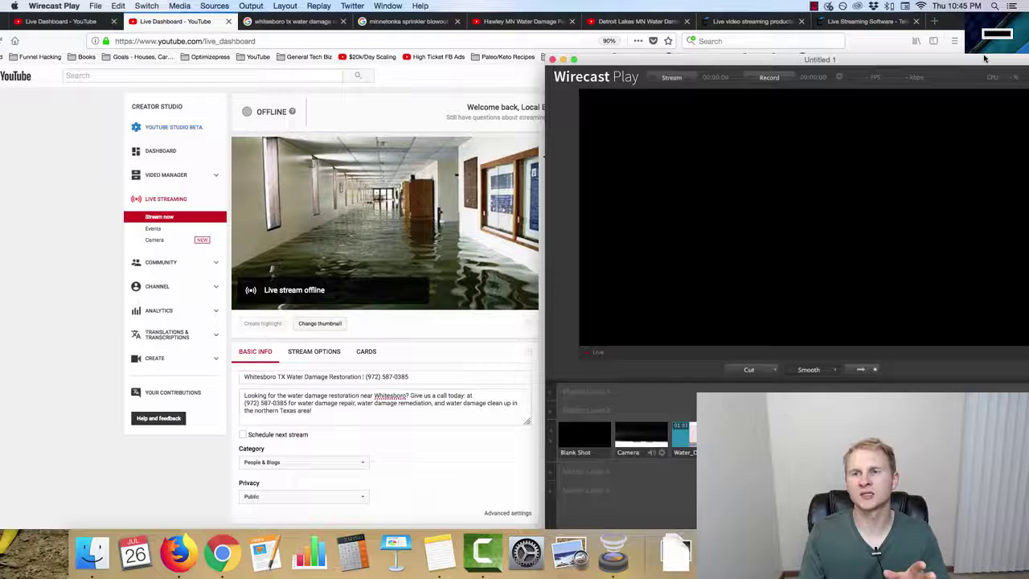
pyautogui.moveTo(986, 58); pyautogui.dragTo(1003, 41)
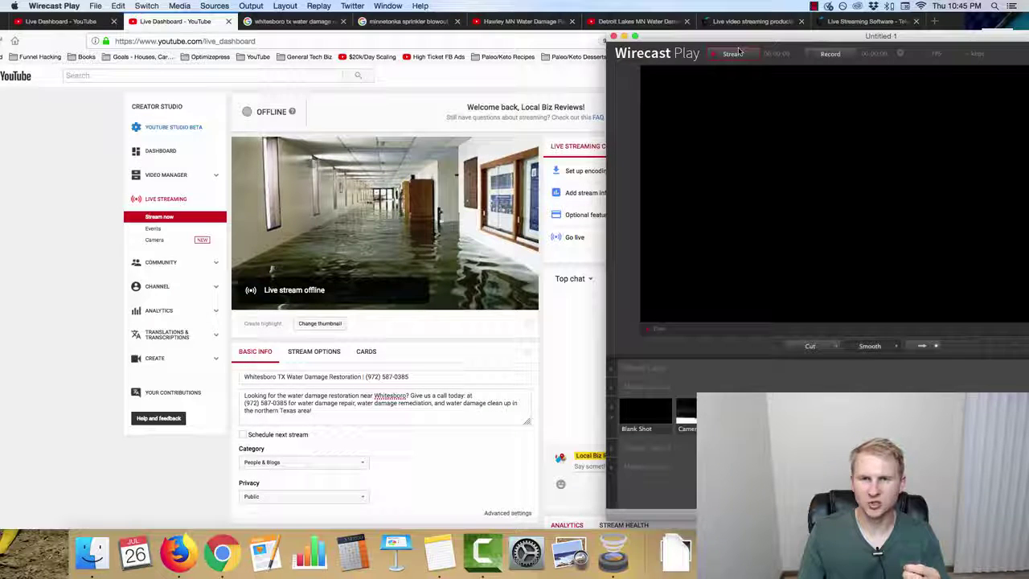
# Start recording in Wirecast Play so the Water shot broadcasts live to YouTube.
pyautogui.click(816, 54)
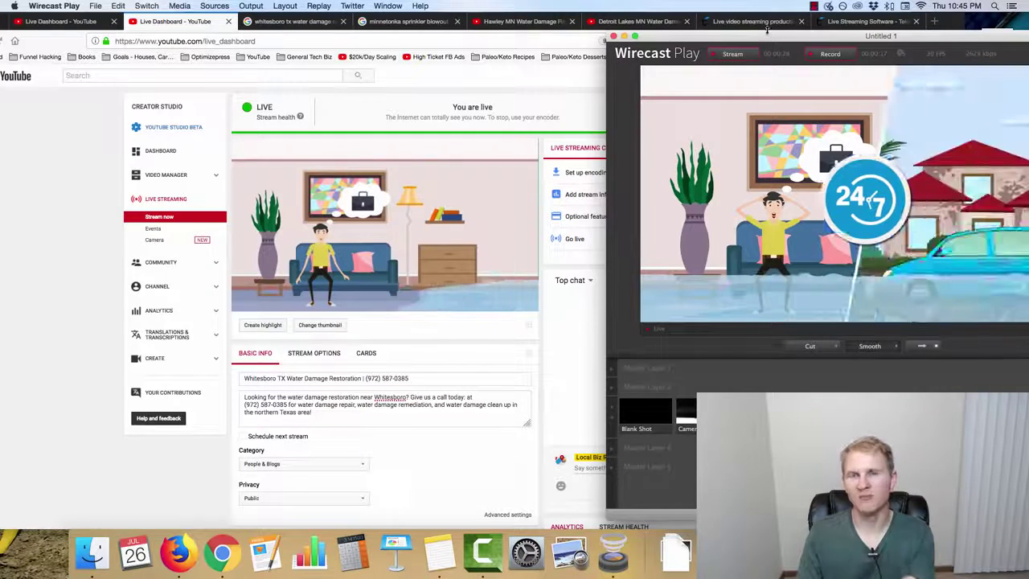
pyautogui.moveTo(768, 31); pyautogui.dragTo(698, 70)
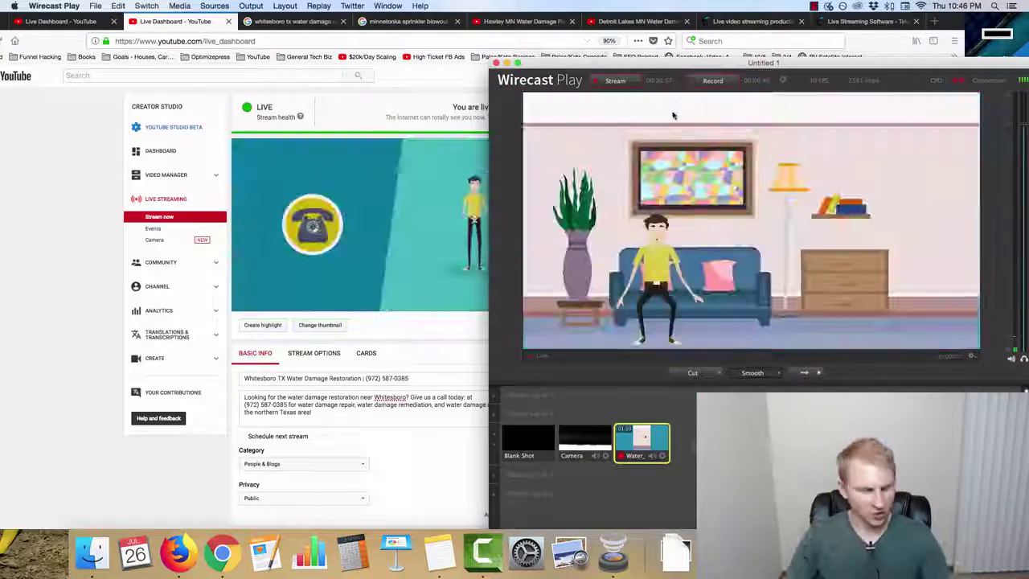
# Cut the live output to the blank shot and quit Wirecast Play without saving.
pyautogui.click(527, 441)
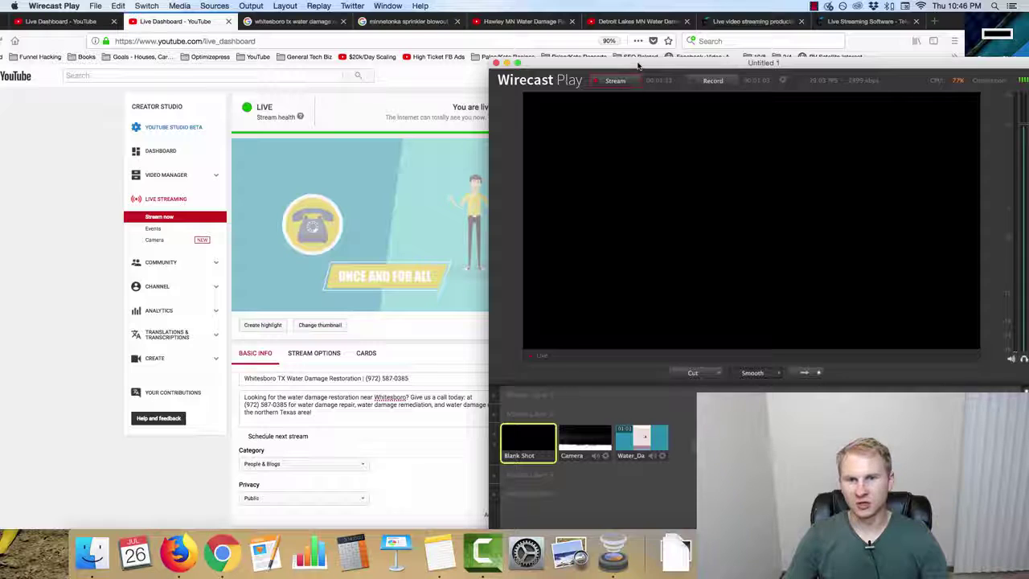
pyautogui.moveTo(639, 66); pyautogui.dragTo(527, 49)
pyautogui.click(384, 45)
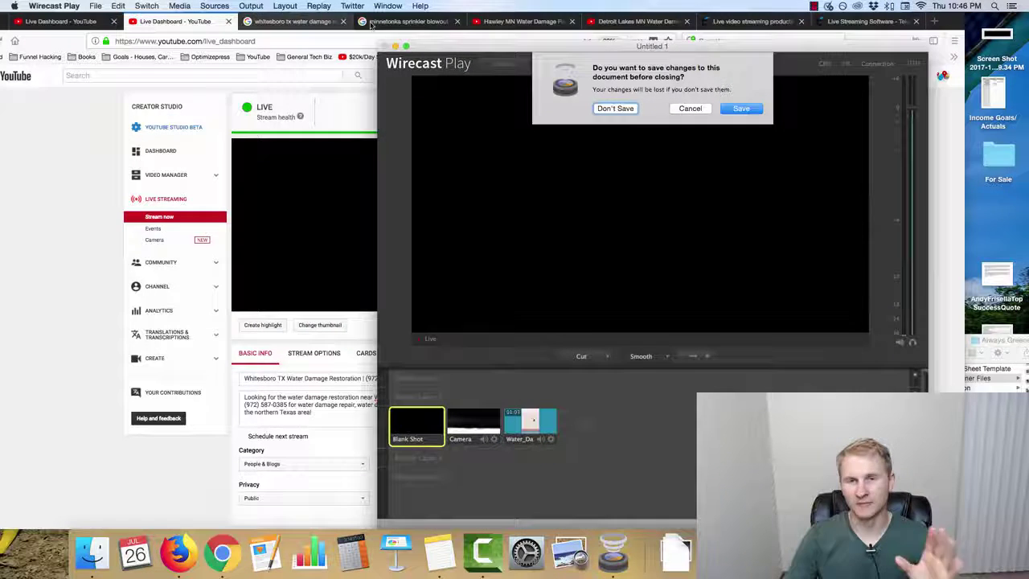
pyautogui.click(616, 109)
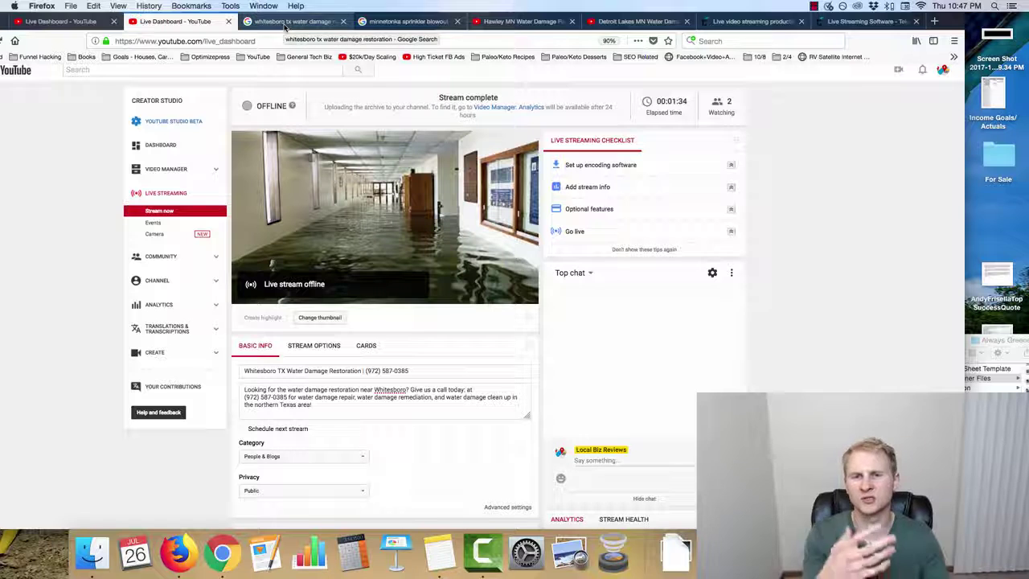
# Check Allow embedding in the Whitesboro video's advanced settings, then return to the Videos list.
pyautogui.click(492, 106)
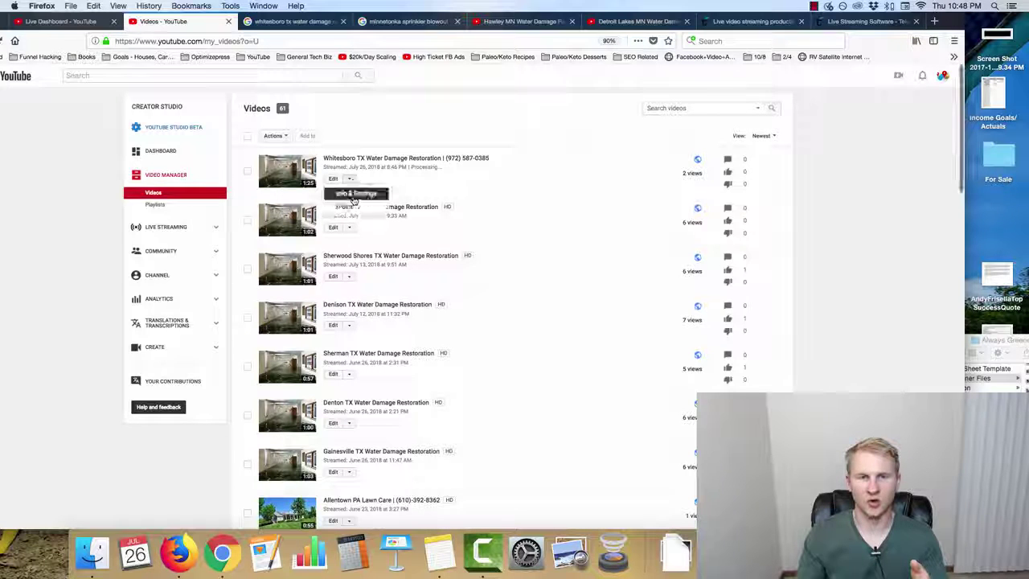
pyautogui.click(334, 178)
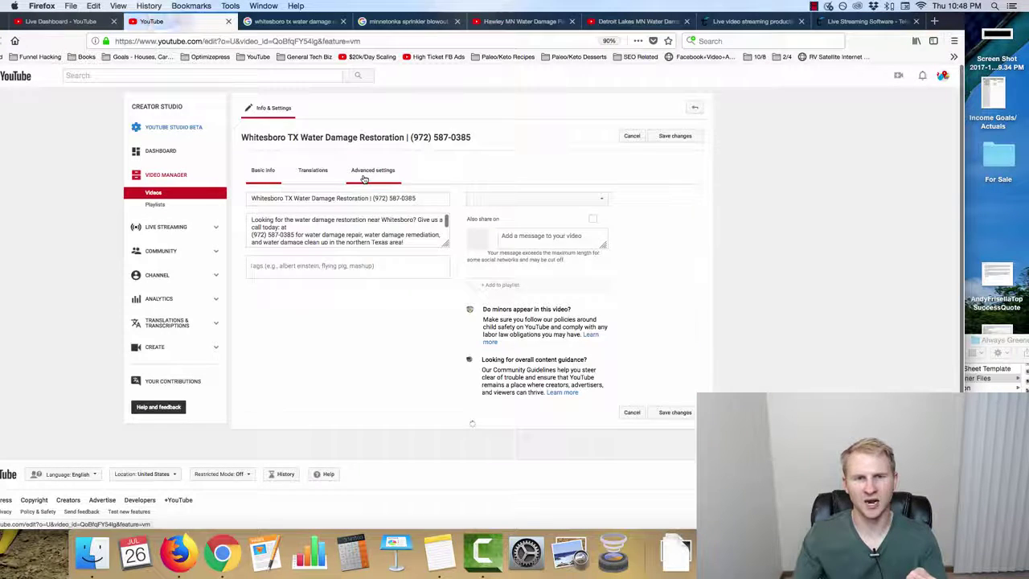
pyautogui.click(313, 172)
pyautogui.click(373, 171)
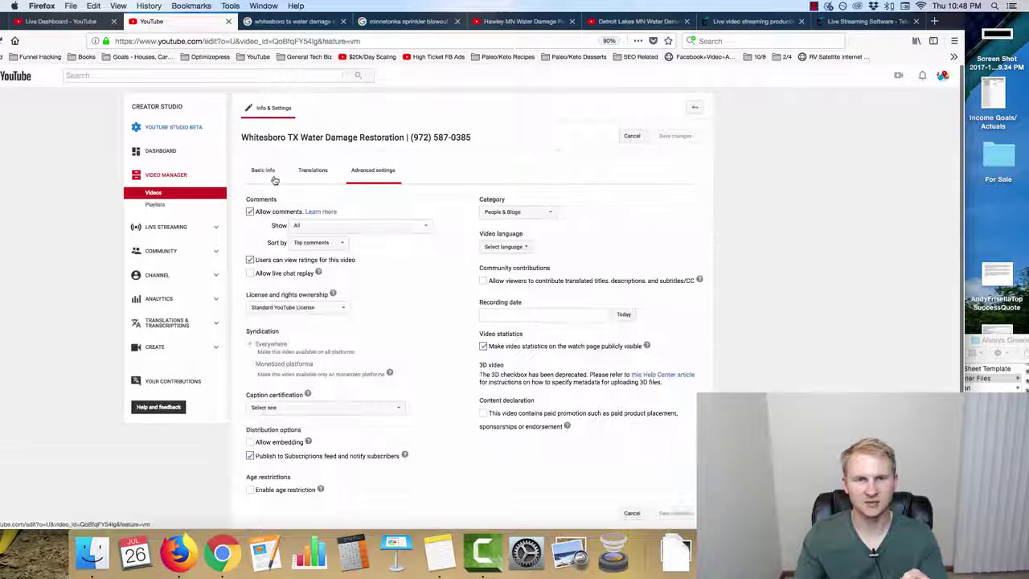
pyautogui.click(250, 442)
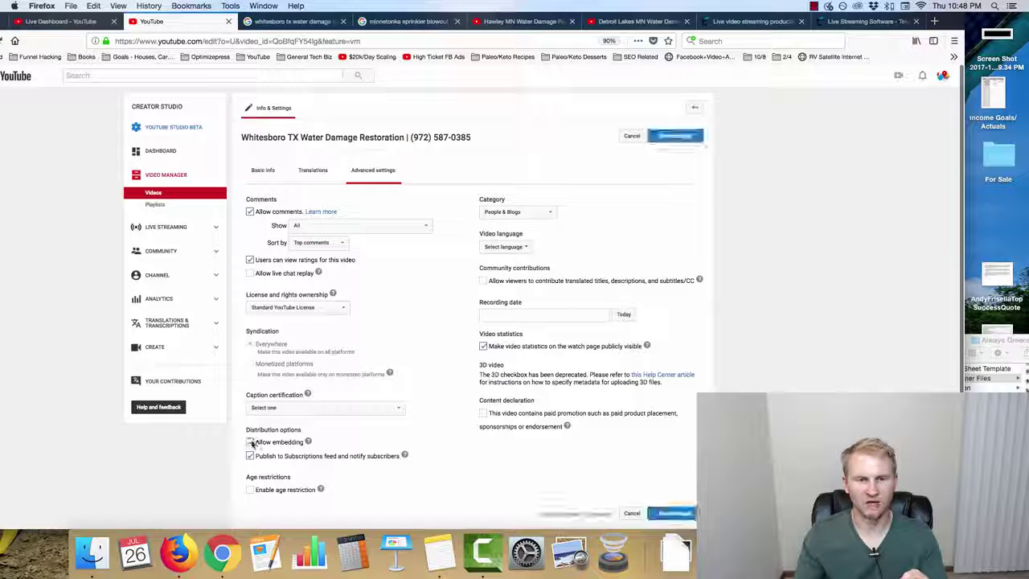
pyautogui.click(264, 179)
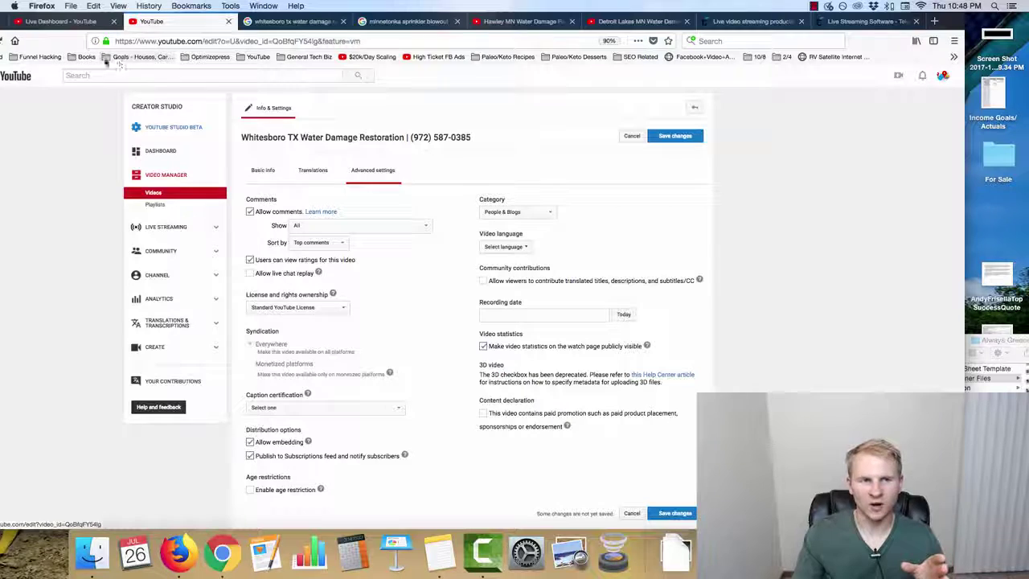
pyautogui.moveTo(10, 21); pyautogui.dragTo(56, 24)
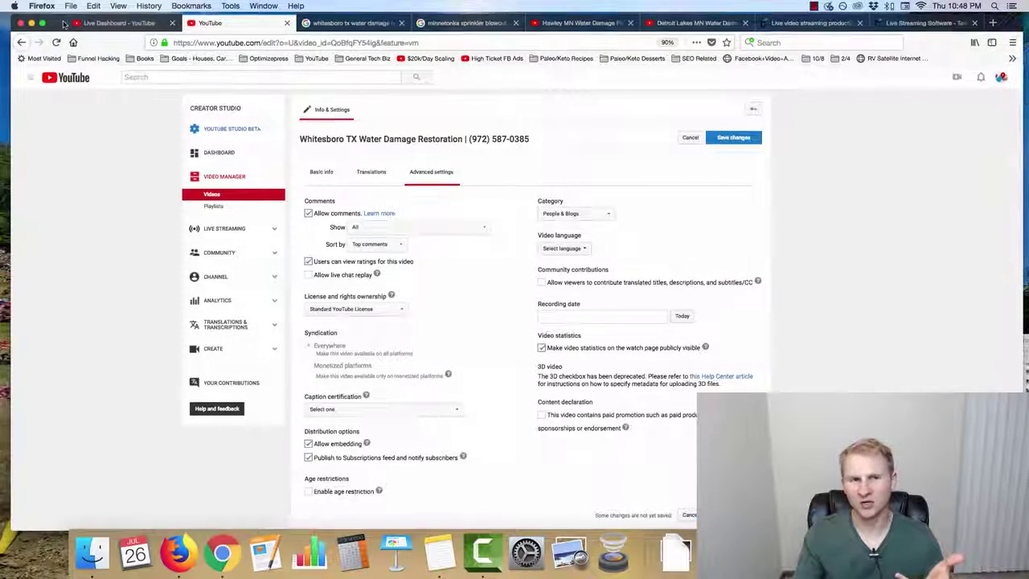
pyautogui.moveTo(64, 22); pyautogui.dragTo(59, 24)
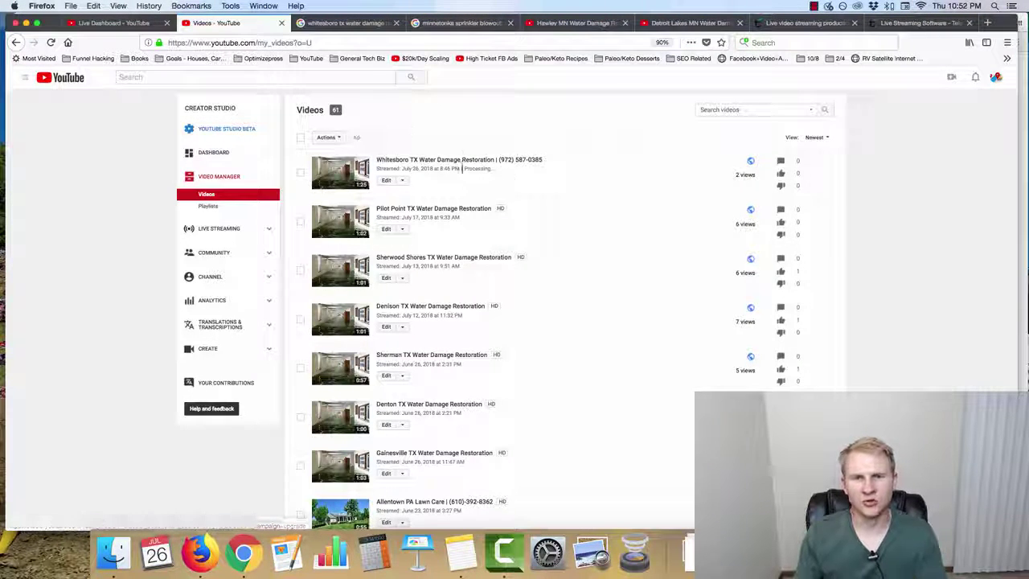
# Rerun the 'whitesboro tx water damage restoration' search in the Google results tab.
pyautogui.click(341, 24)
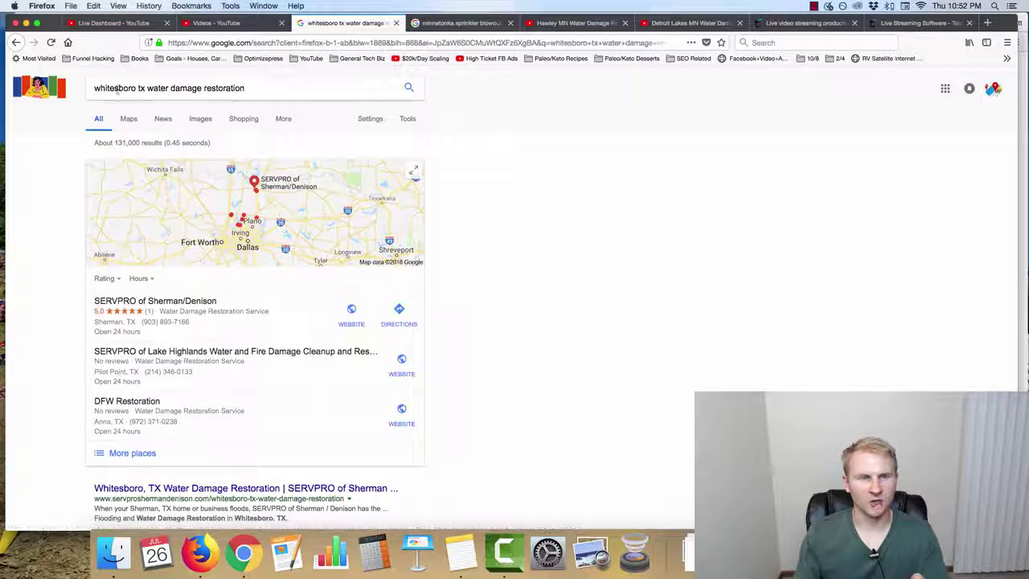
pyautogui.click(270, 85)
pyautogui.click(409, 88)
pyautogui.scroll(-7, 152, 216)
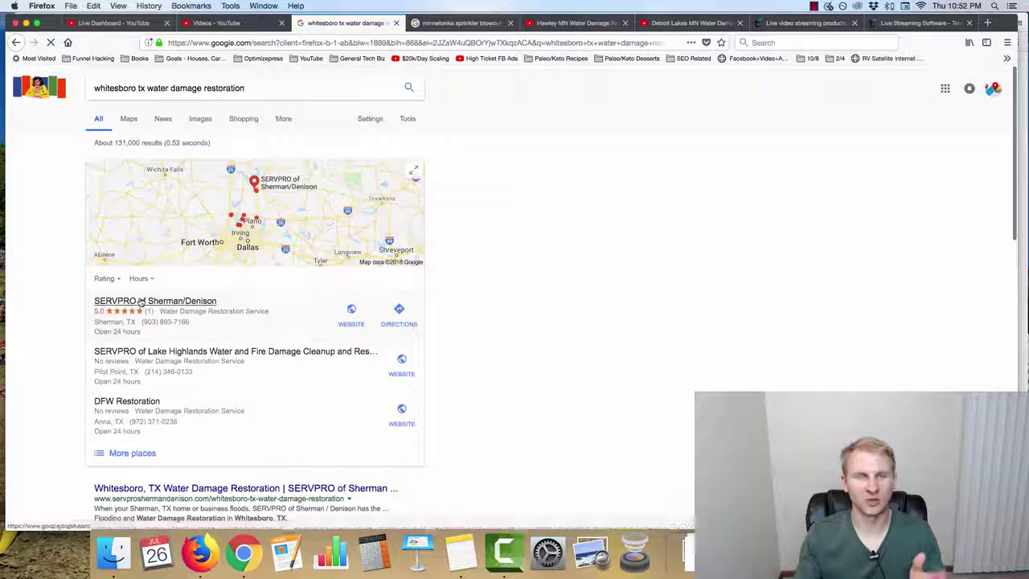
pyautogui.scroll(7, 128, 322)
# Clear the search query and open a new Chrome incognito window.
pyautogui.tripleClick(139, 89)
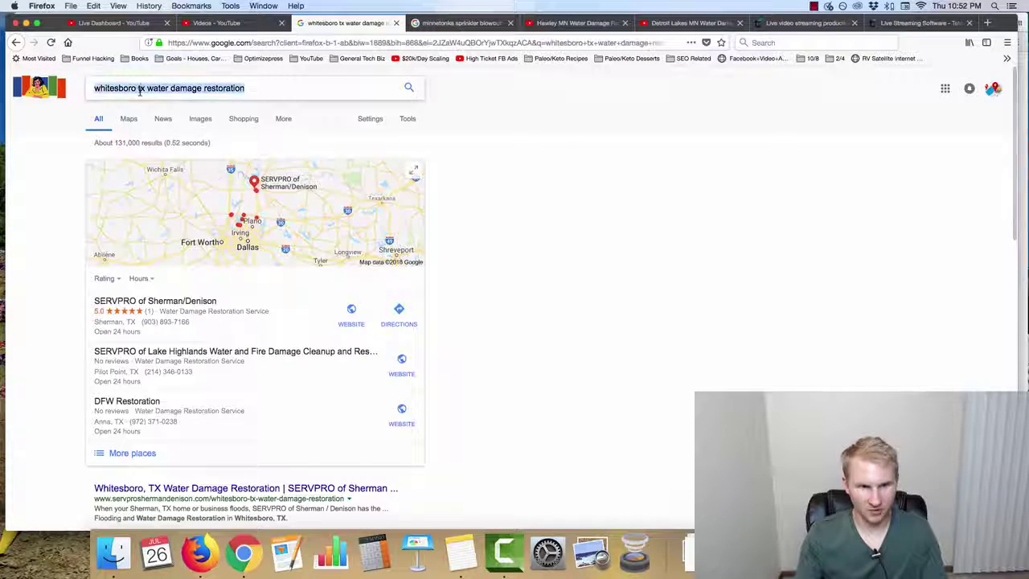
pyautogui.press('BackSpace')
pyautogui.click(71, 5)
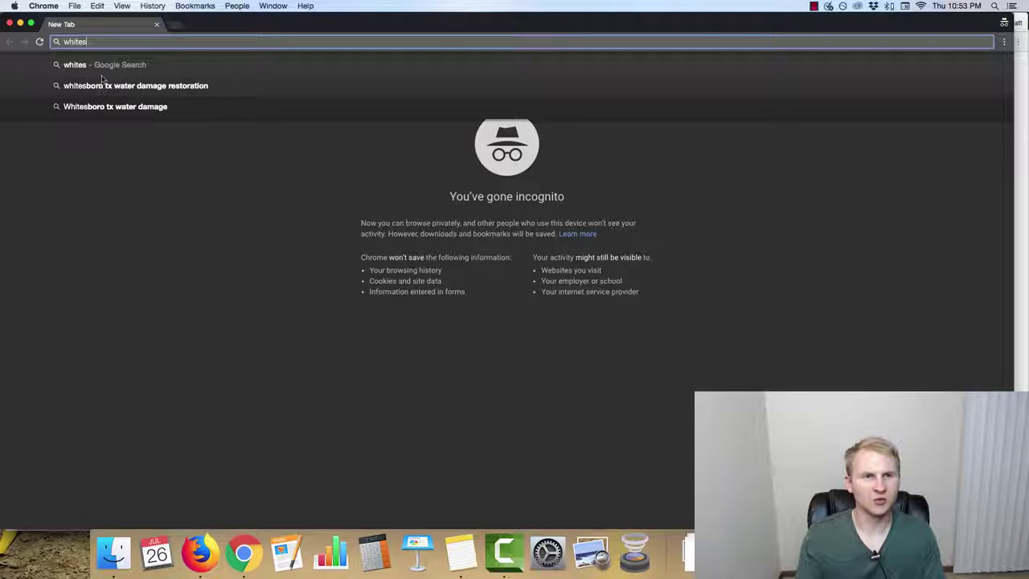
# Search 'whitesboro tx water damage restoration' in incognito and scroll down to the Videos results.
pyautogui.write('boro t')
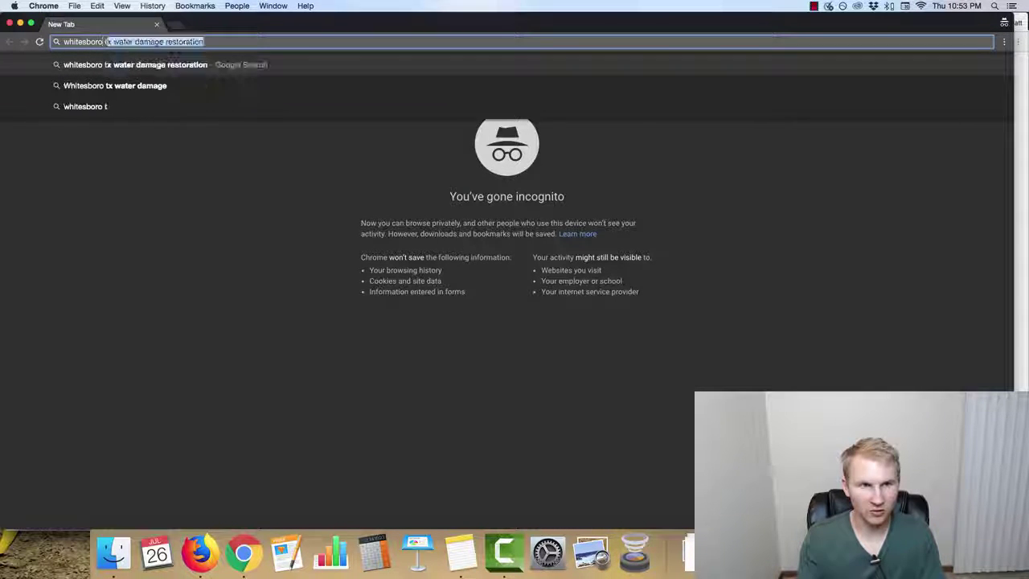
pyautogui.write('x water dama')
pyautogui.press('Return')
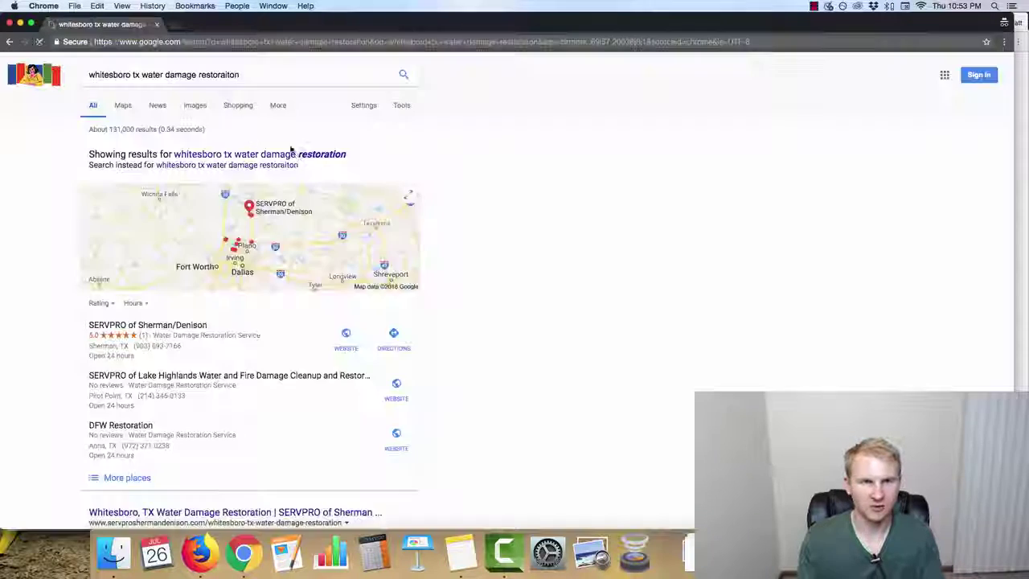
pyautogui.scroll(-5, 53, 208)
pyautogui.scroll(2, 177, 338)
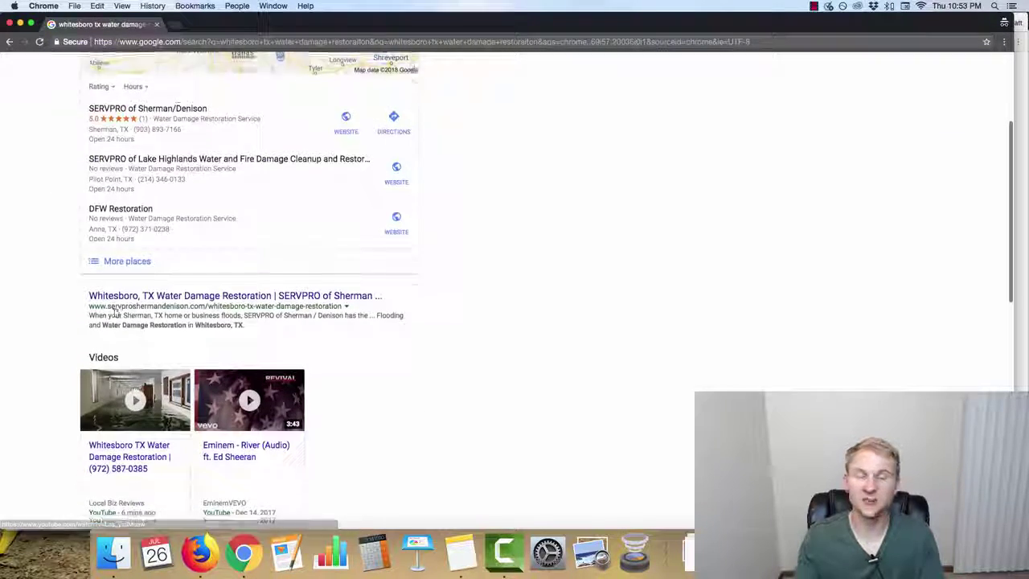
pyautogui.scroll(-1, 134, 388)
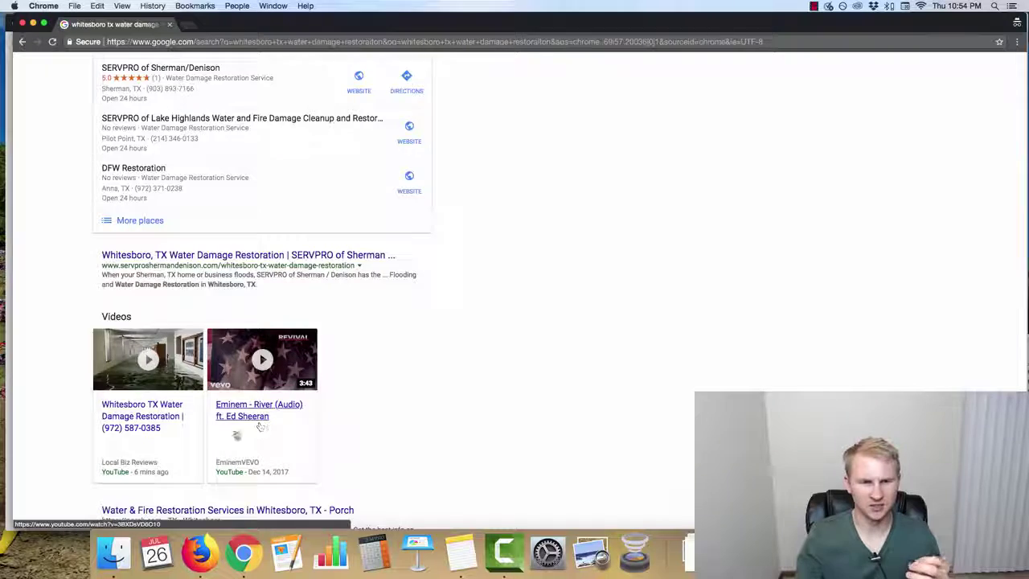
pyautogui.scroll(5, 88, 395)
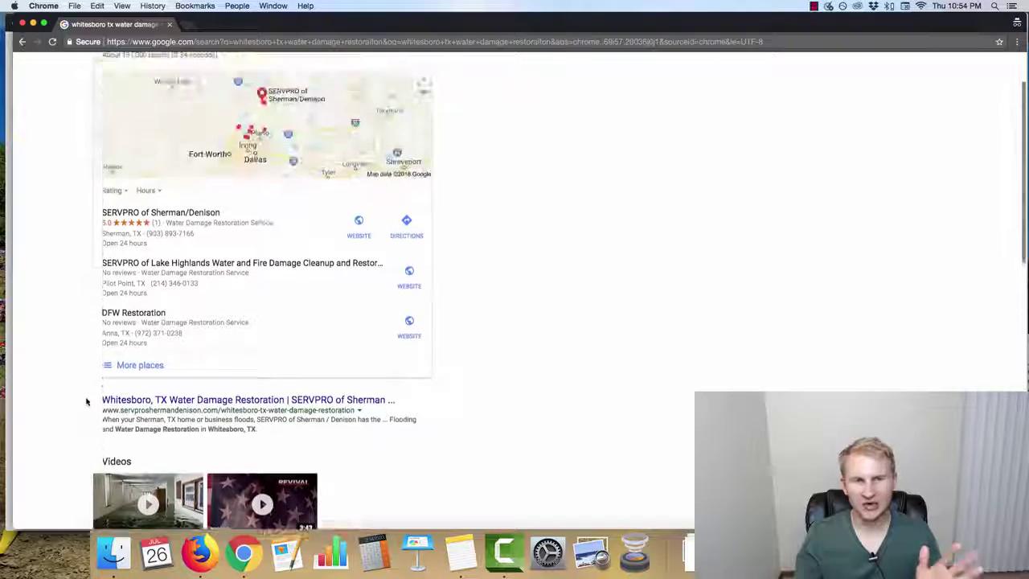
pyautogui.scroll(-3, 89, 399)
pyautogui.scroll(3, 88, 329)
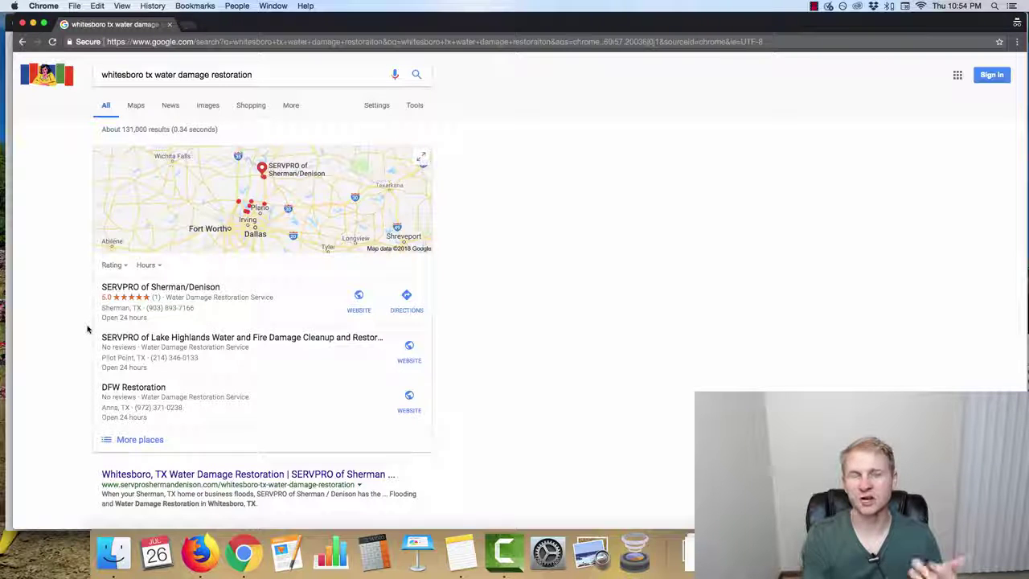
pyautogui.scroll(-5, 88, 321)
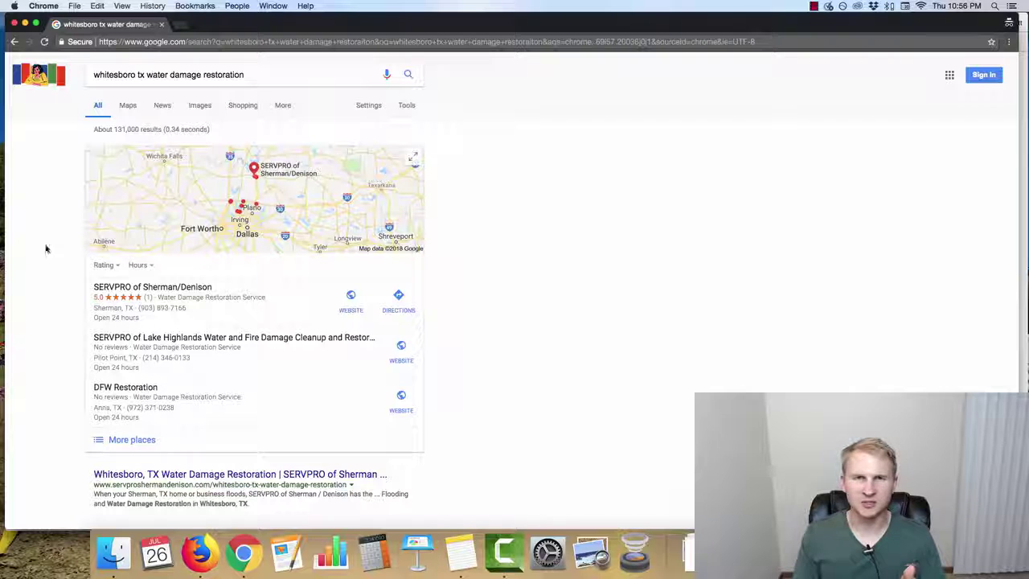
pyautogui.scroll(-5, 92, 327)
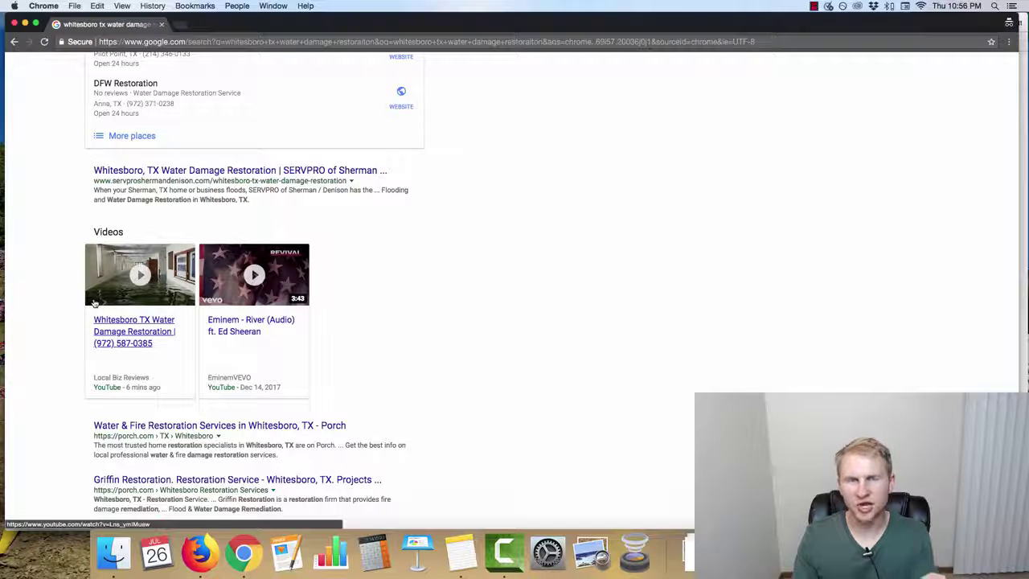
pyautogui.scroll(3, 94, 303)
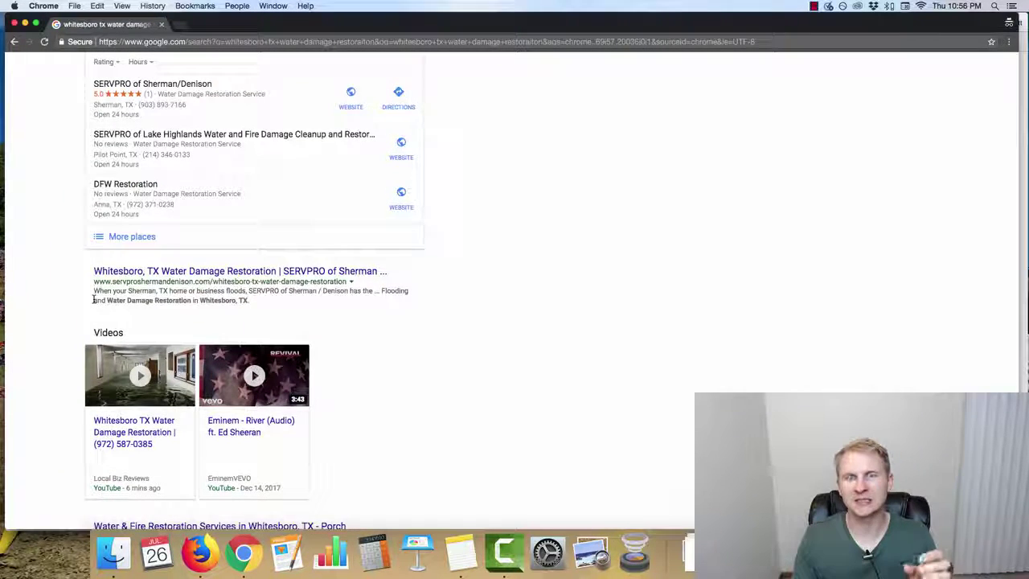
pyautogui.scroll(3, 85, 298)
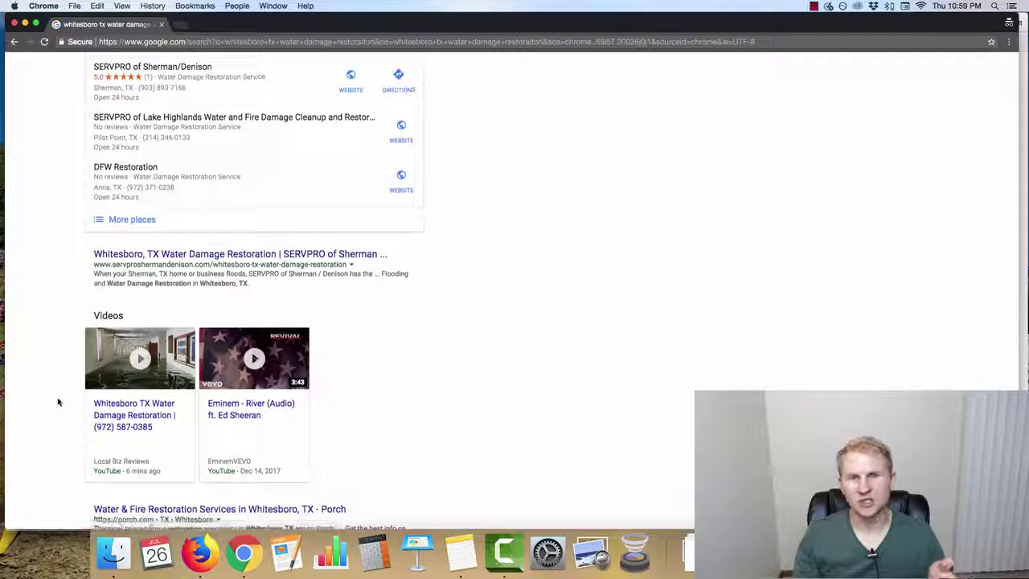
# Scroll back to the top of the Whitesboro search results.
pyautogui.scroll(5, 57, 399)
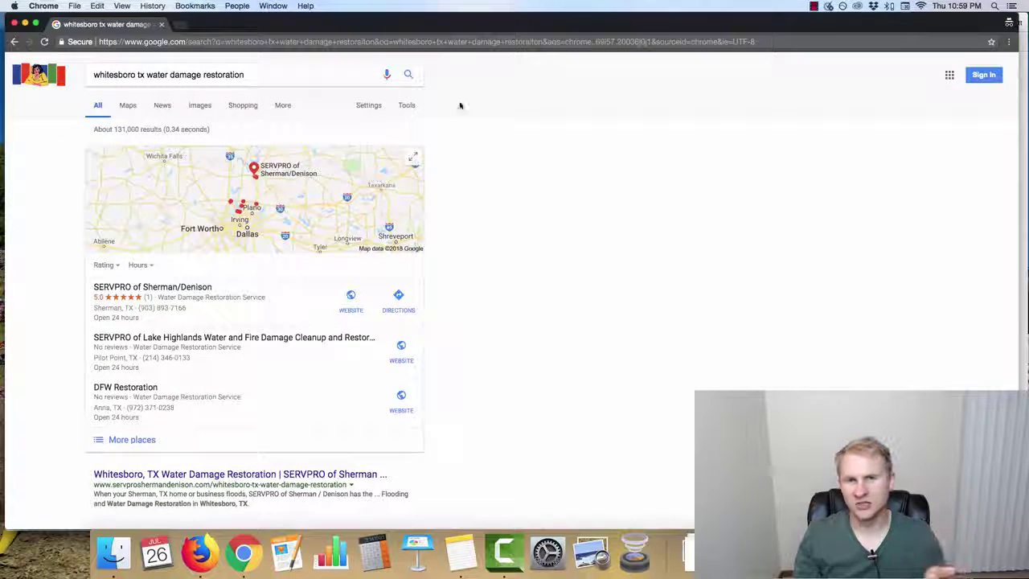